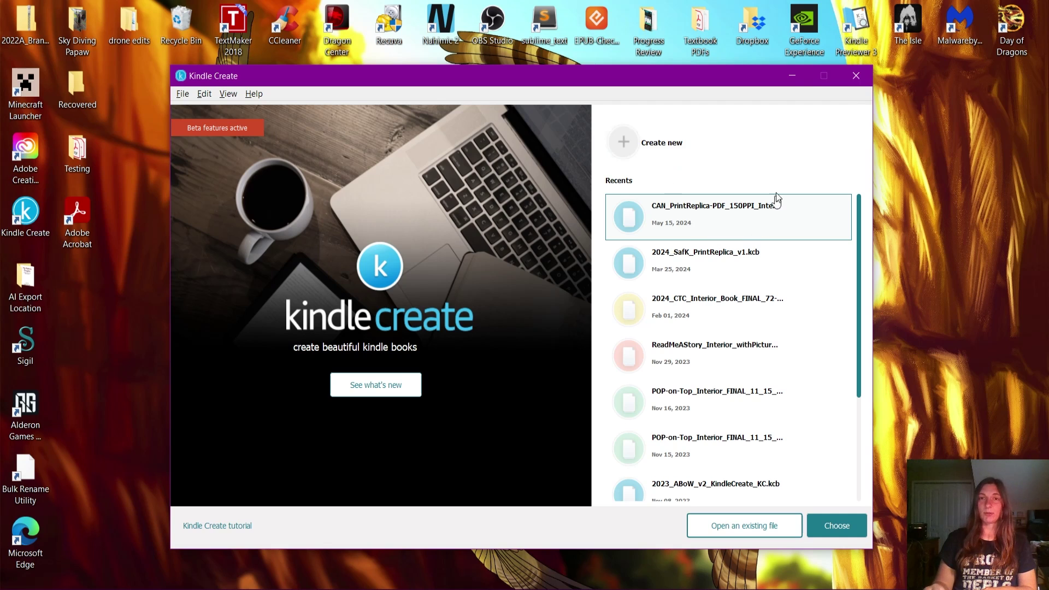
# Choose Create new on the Kindle Create start screen instead of a recent file.
pyautogui.click(684, 157)
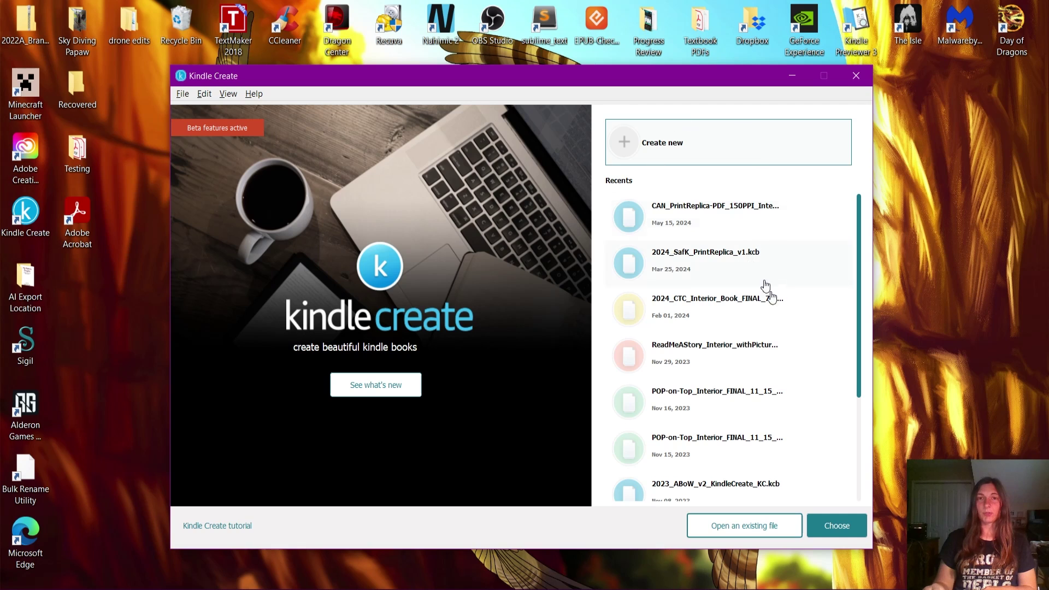
# Start a new book and view the Print Replica format description.
pyautogui.click(830, 533)
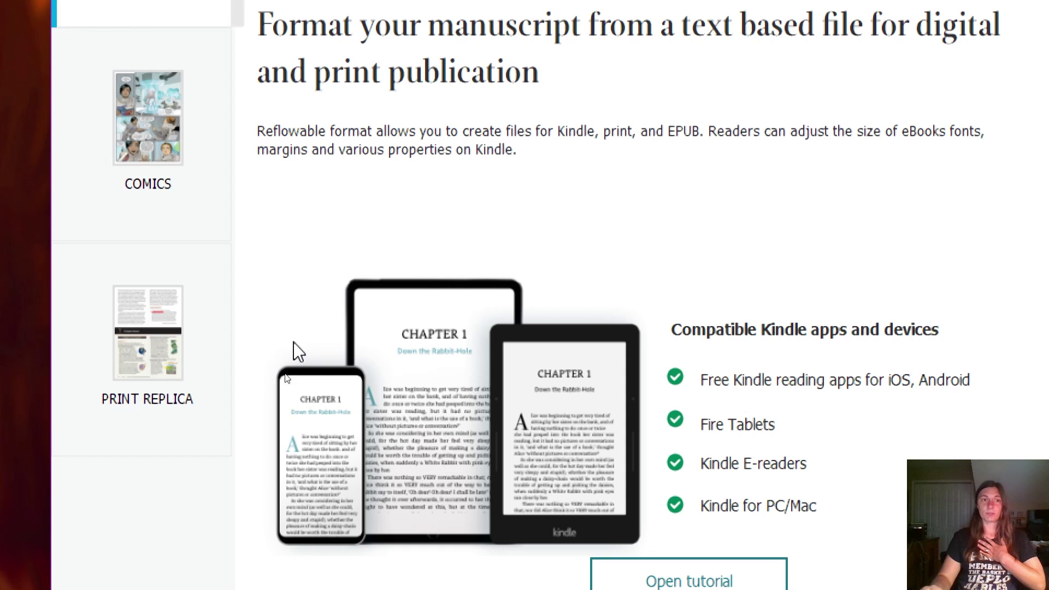
pyautogui.click(150, 347)
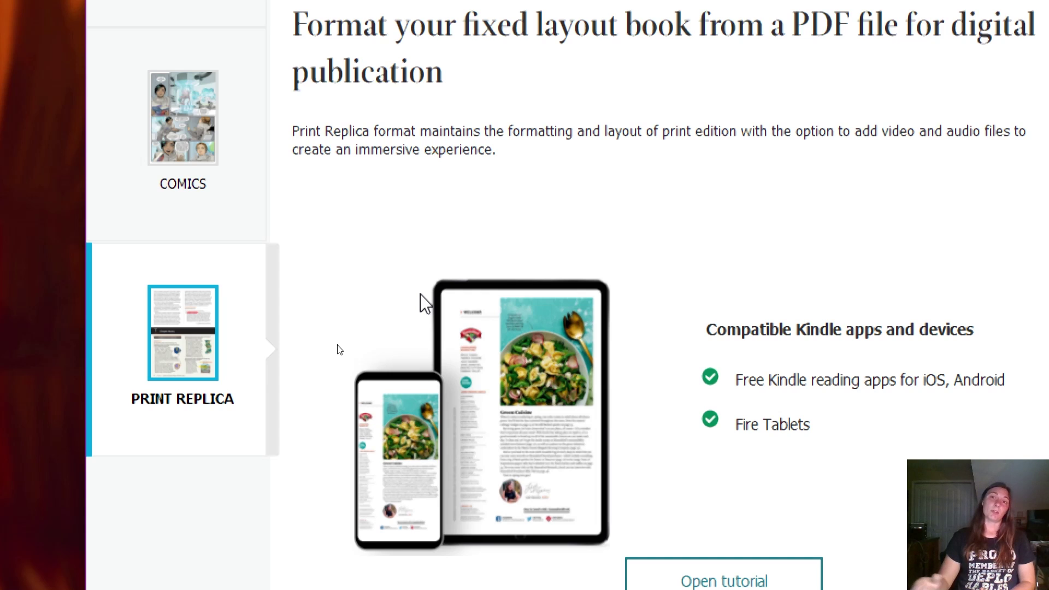
# Compare the Comics and Print Replica format descriptions, ending on Comics.
pyautogui.click(221, 170)
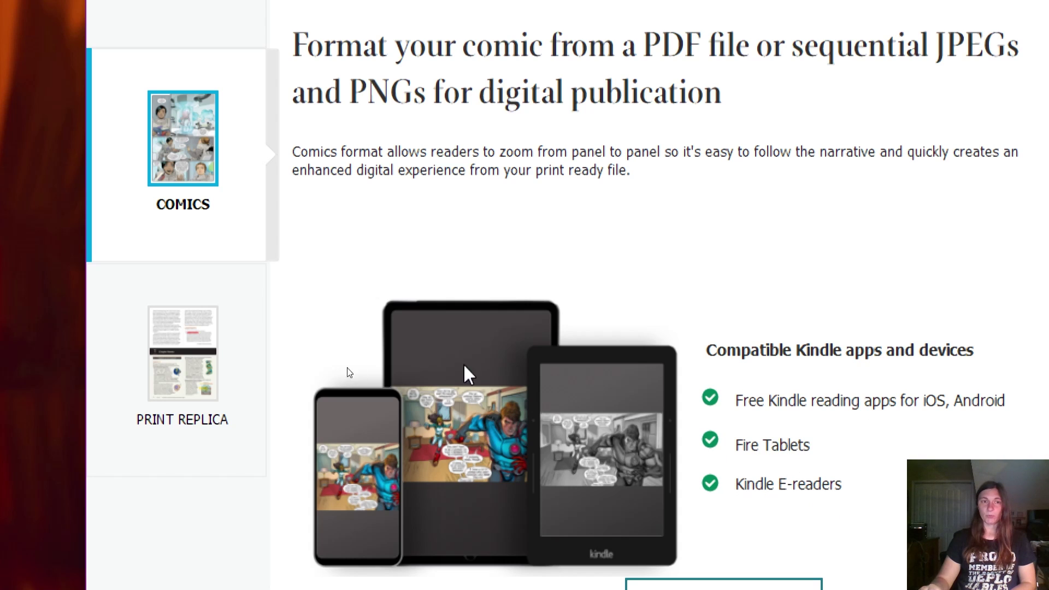
pyautogui.click(185, 360)
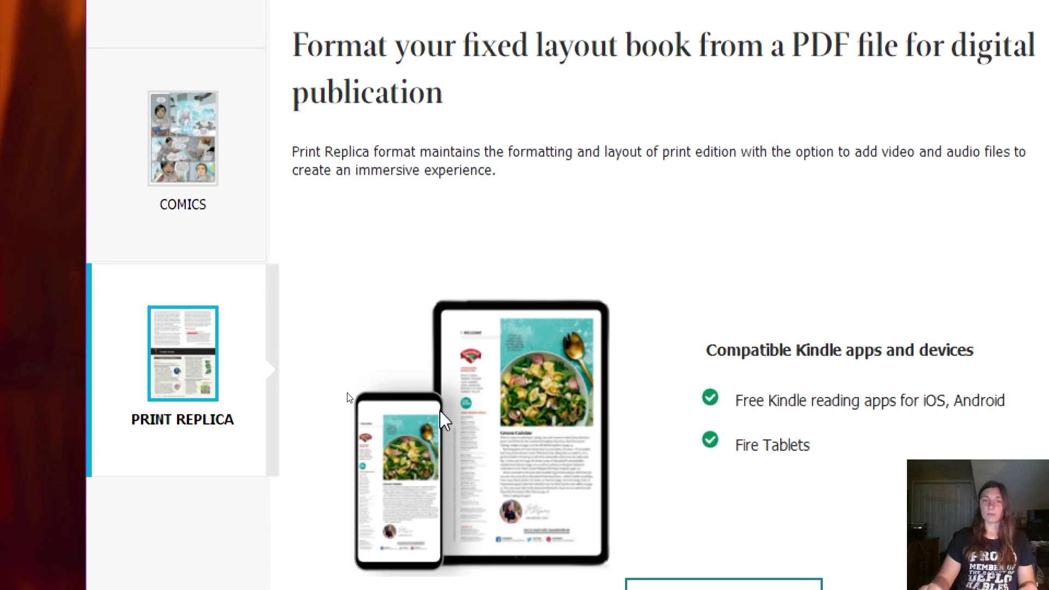
pyautogui.click(212, 156)
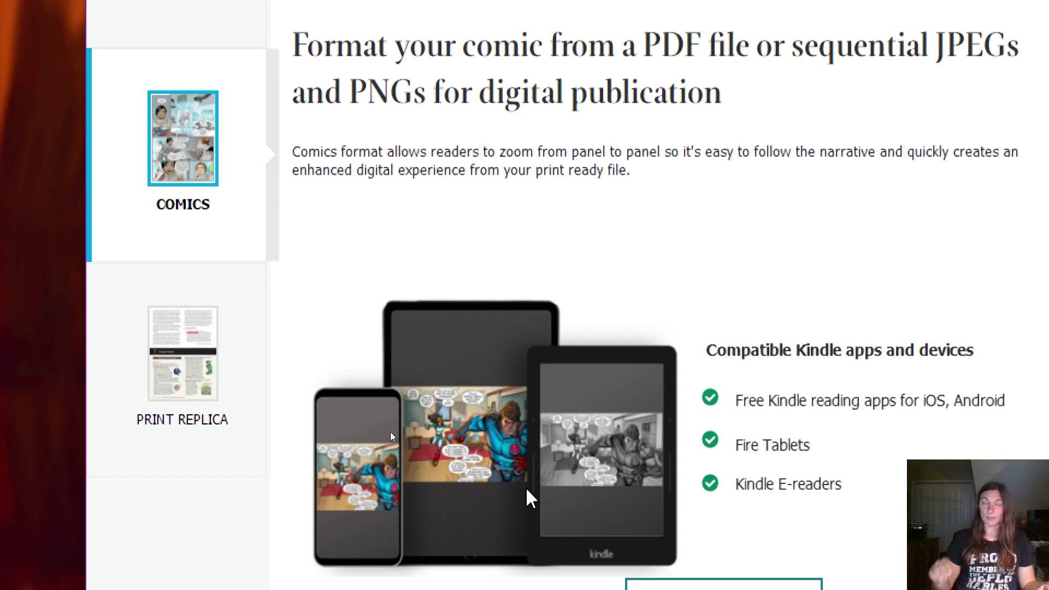
pyautogui.click(149, 437)
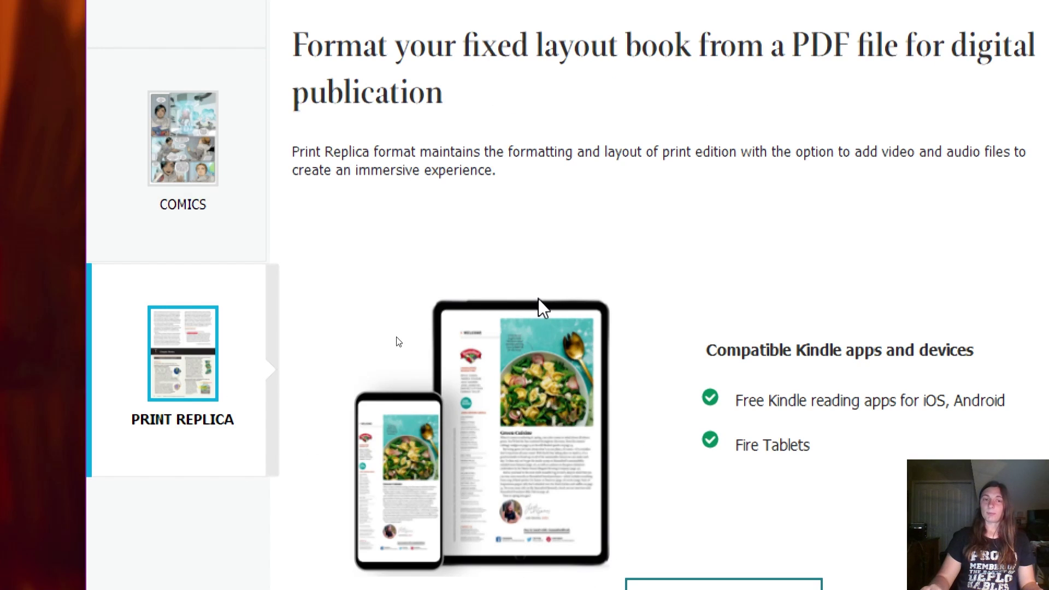
pyautogui.scroll(-1, 254, 371)
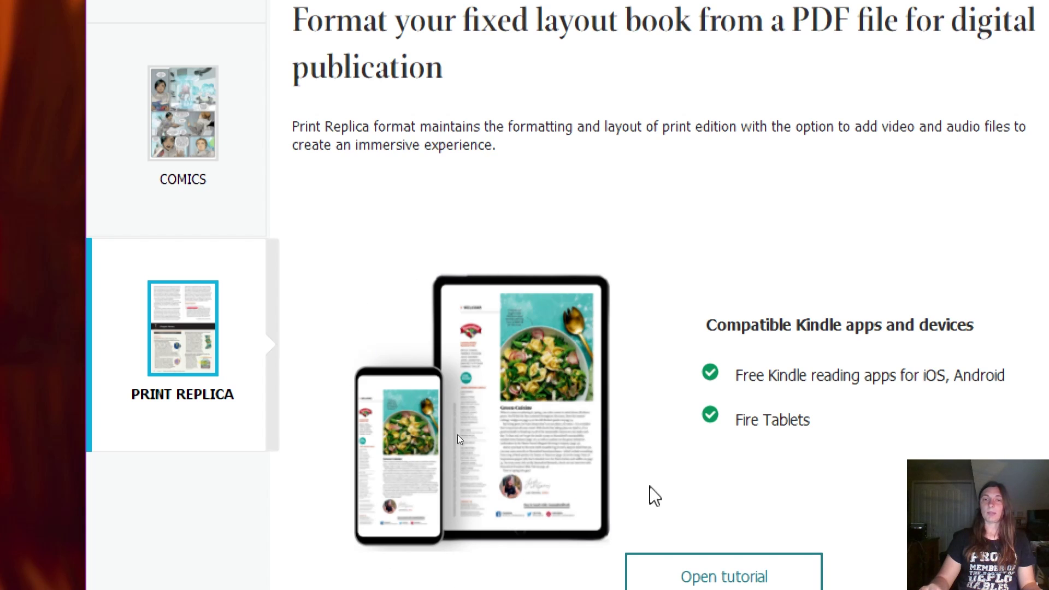
pyautogui.scroll(-1, 607, 541)
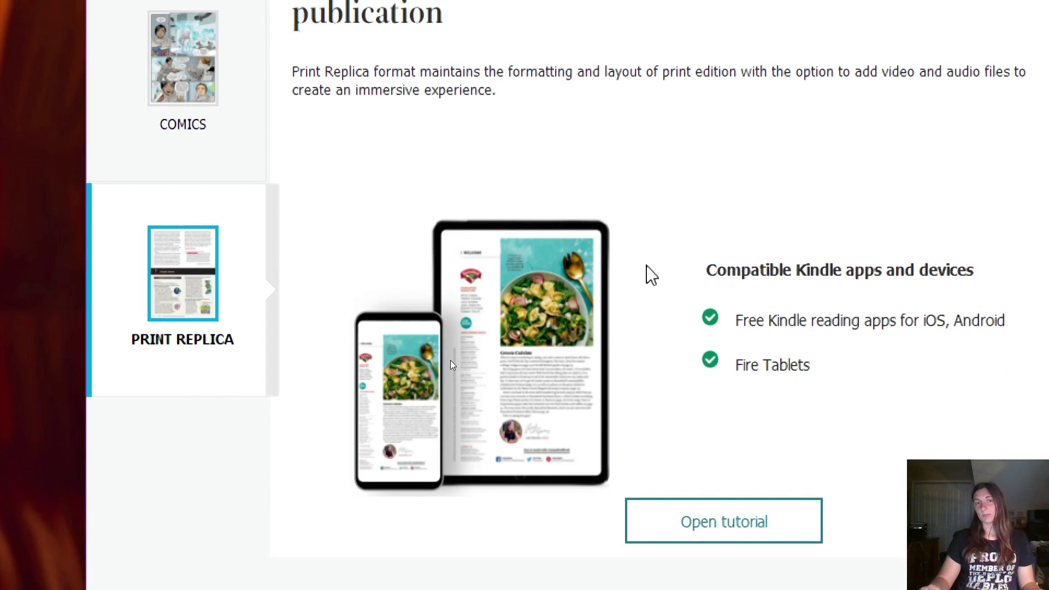
pyautogui.scroll(1, 634, 43)
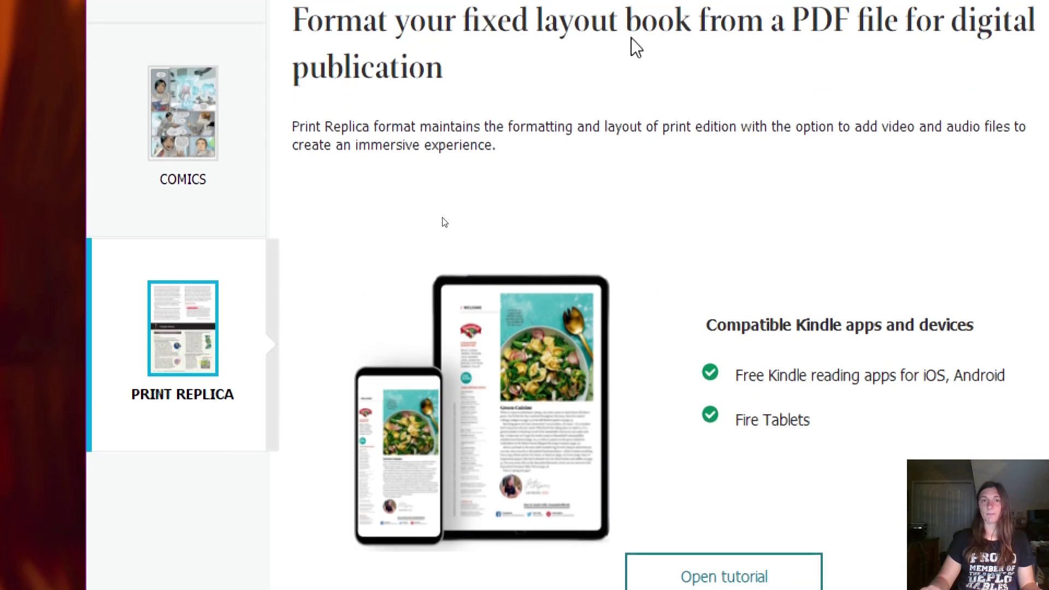
pyautogui.scroll(1, 612, 204)
pyautogui.click(151, 189)
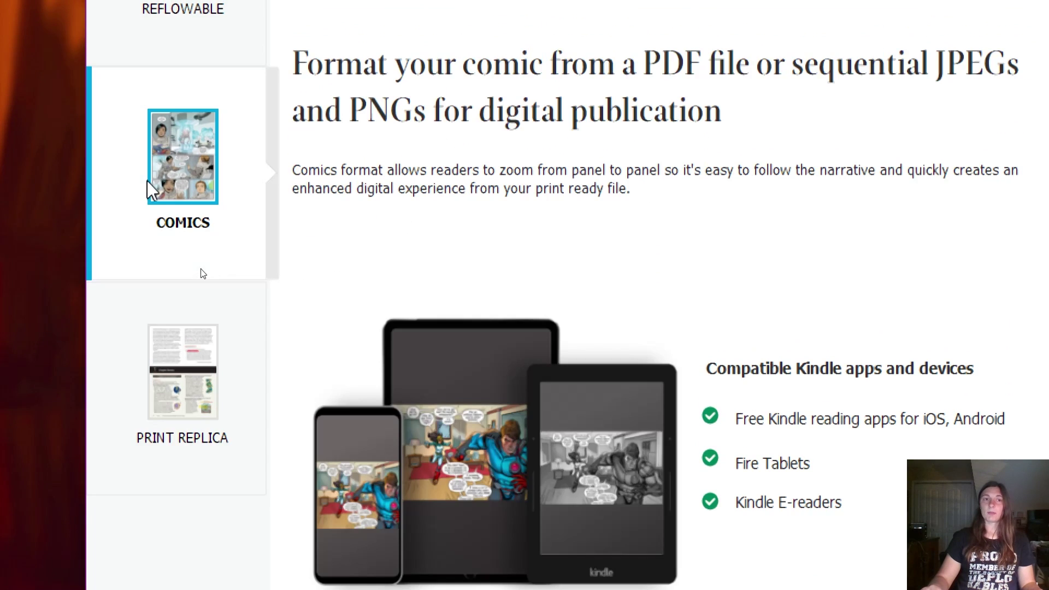
pyautogui.scroll(-1, 609, 244)
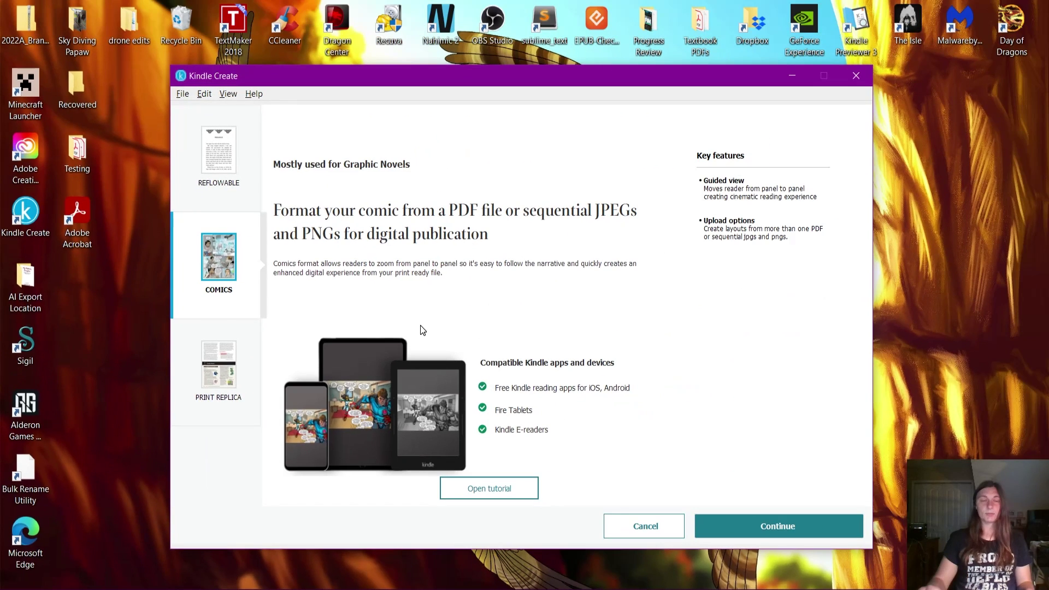
pyautogui.moveTo(416, 587)
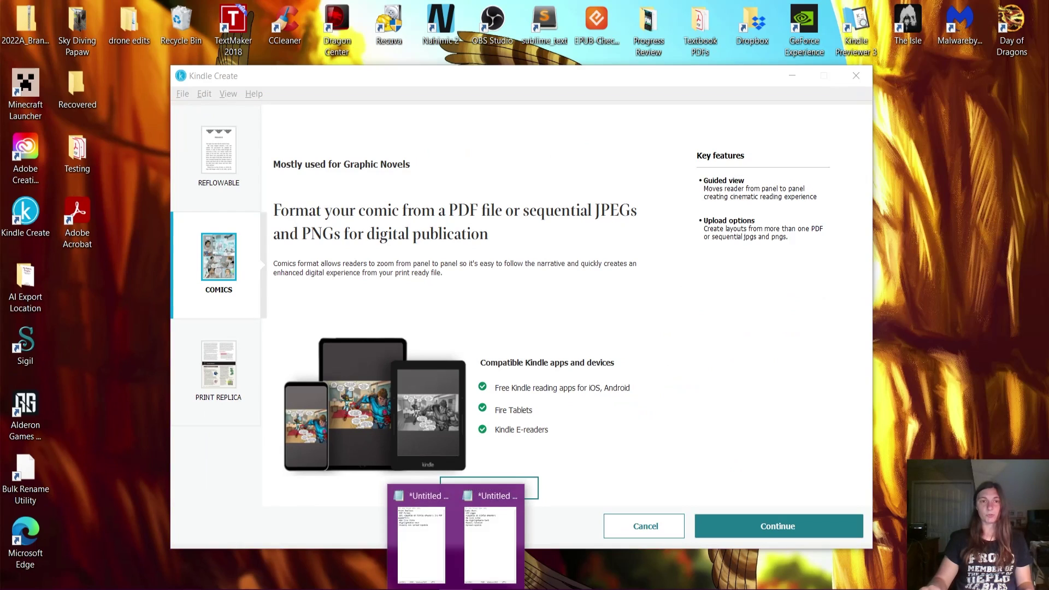
# Show both Notepad notes side by side and highlight the Print Replica and Comic Book points.
pyautogui.click(434, 545)
pyautogui.click(476, 553)
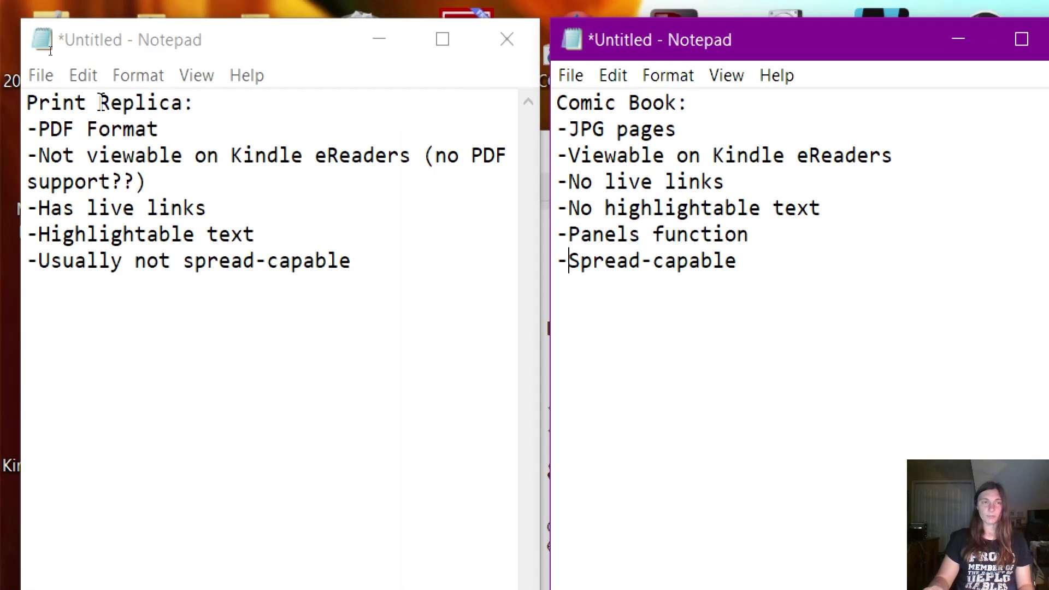
pyautogui.moveTo(27, 102); pyautogui.dragTo(237, 111)
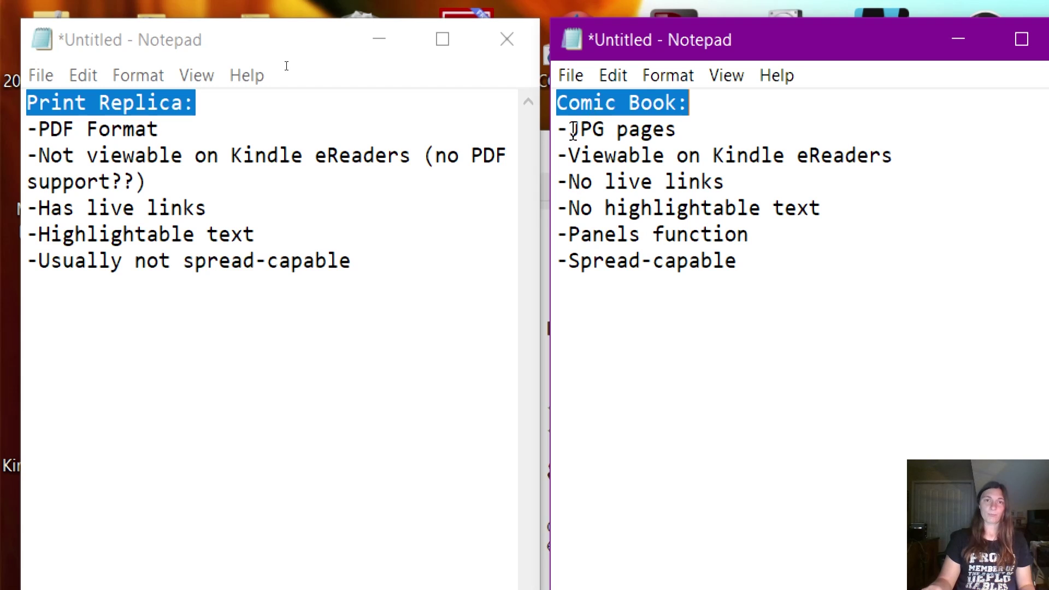
pyautogui.moveTo(558, 129); pyautogui.dragTo(707, 129)
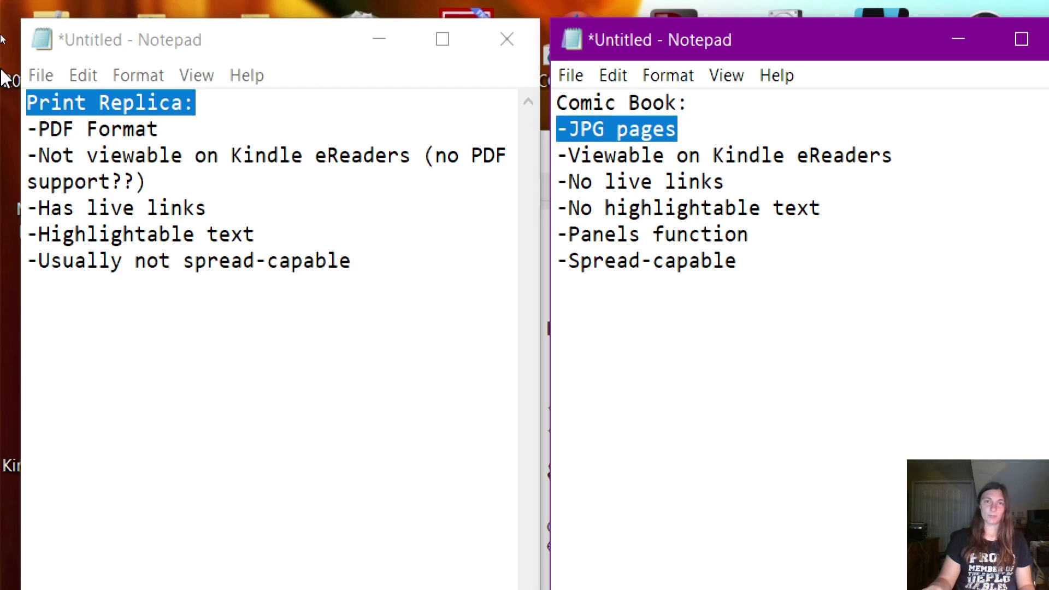
pyautogui.moveTo(29, 129); pyautogui.dragTo(226, 127)
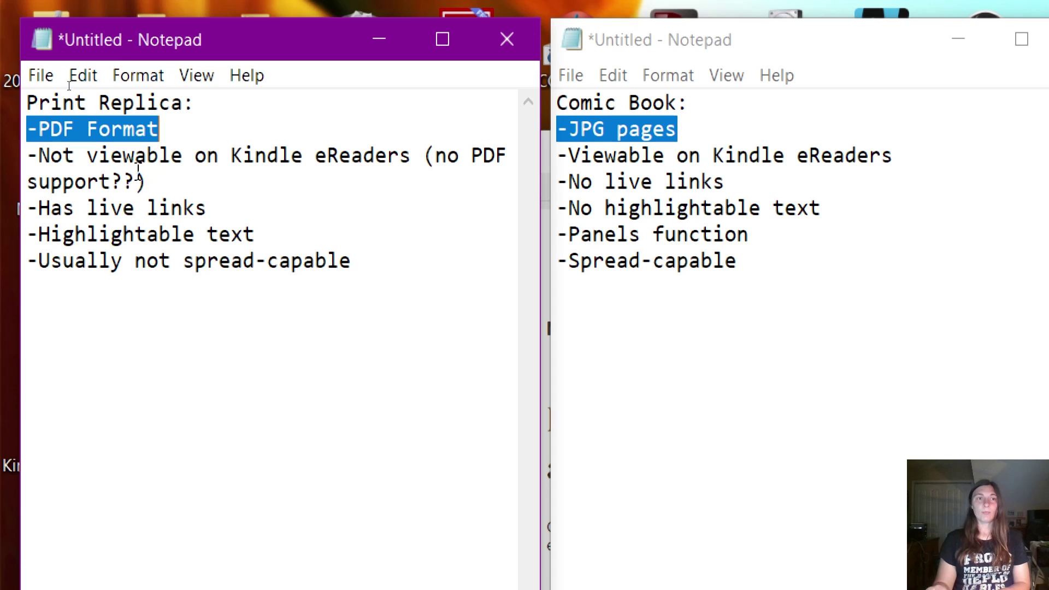
pyautogui.moveTo(38, 154); pyautogui.dragTo(149, 181)
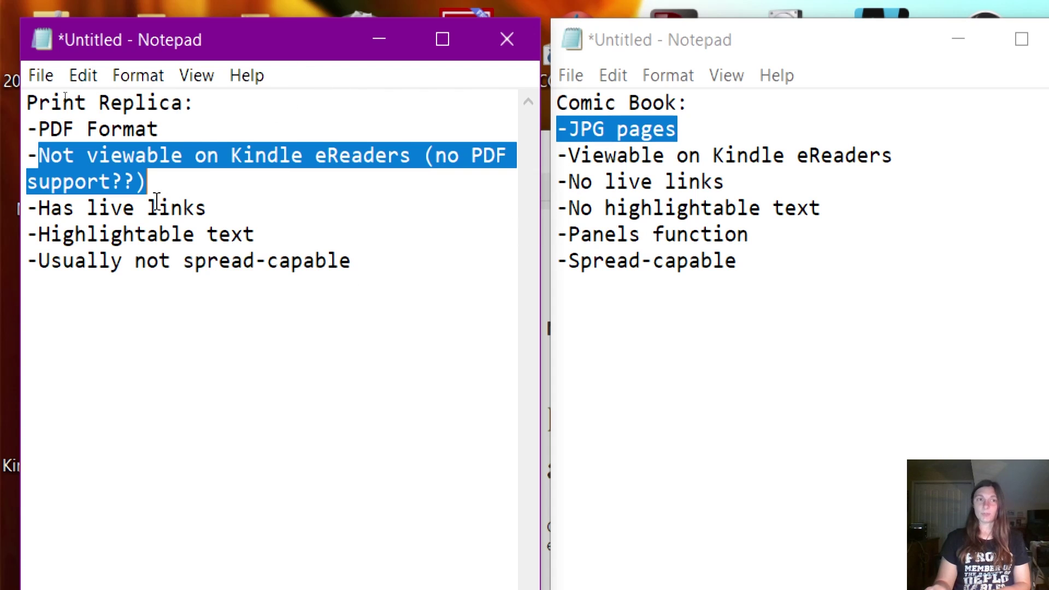
pyautogui.moveTo(38, 210); pyautogui.dragTo(234, 198)
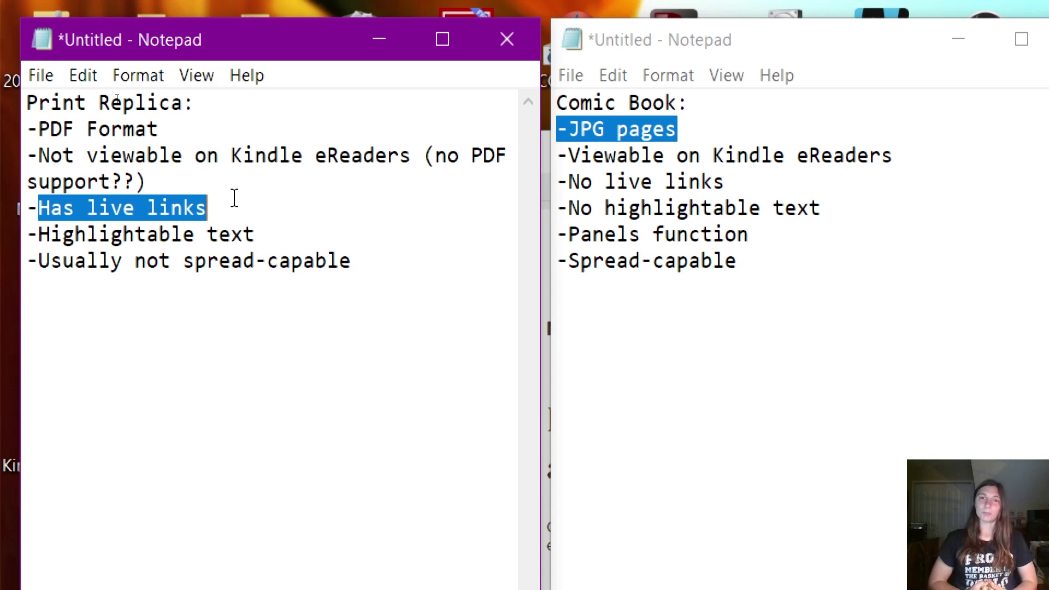
# Highlight the -Spread-capable and Has live links points in the Notepad notes.
pyautogui.click(677, 182)
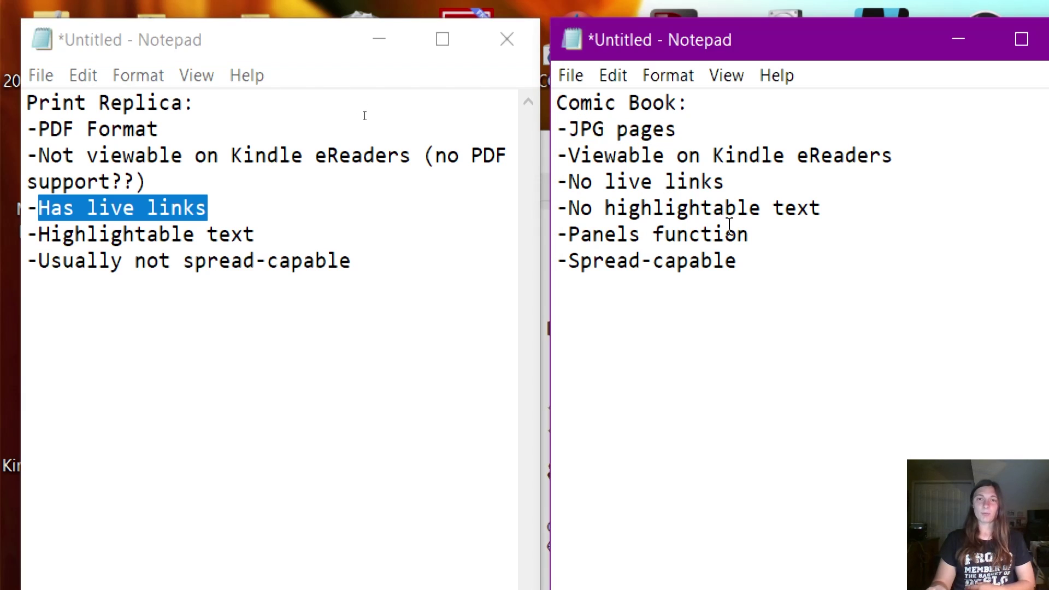
pyautogui.moveTo(737, 262); pyautogui.dragTo(548, 269)
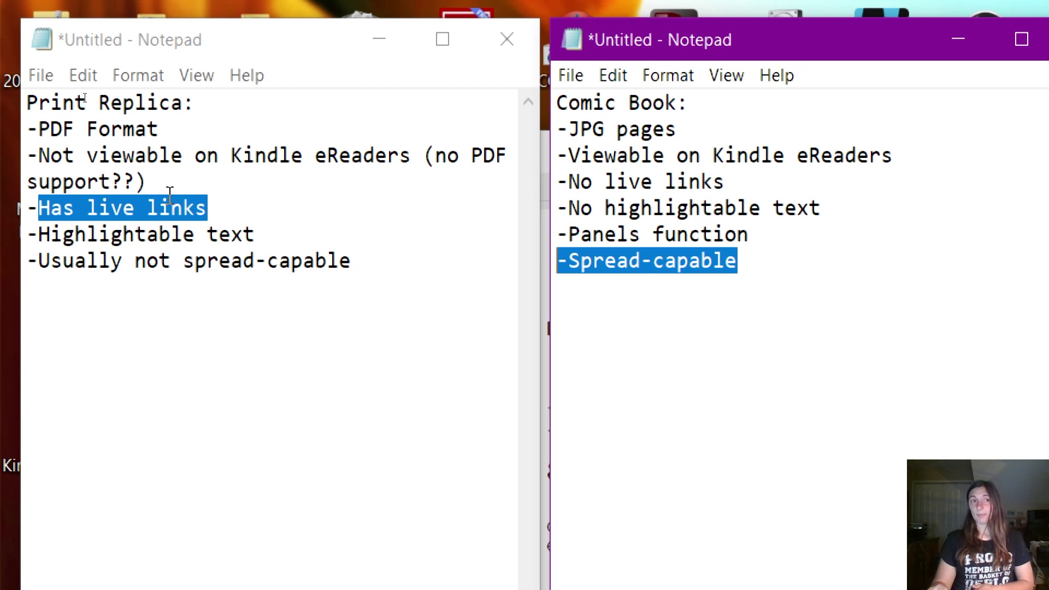
pyautogui.click(150, 233)
pyautogui.moveTo(37, 208); pyautogui.dragTo(233, 198)
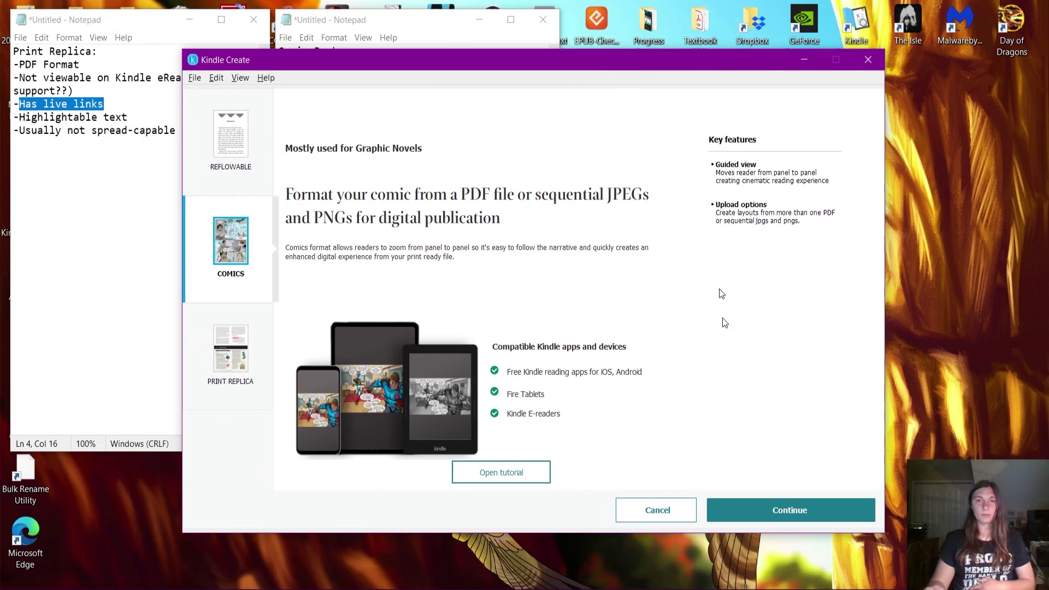
# Switch between the Print Replica and Comics descriptions, leaving Comics selected.
pyautogui.click(223, 382)
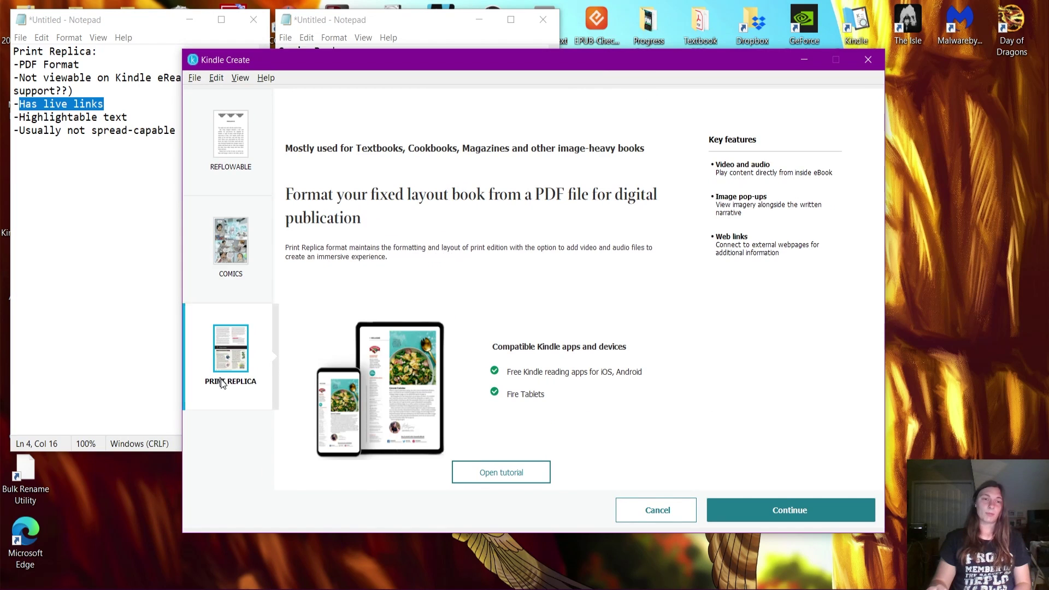
pyautogui.click(239, 260)
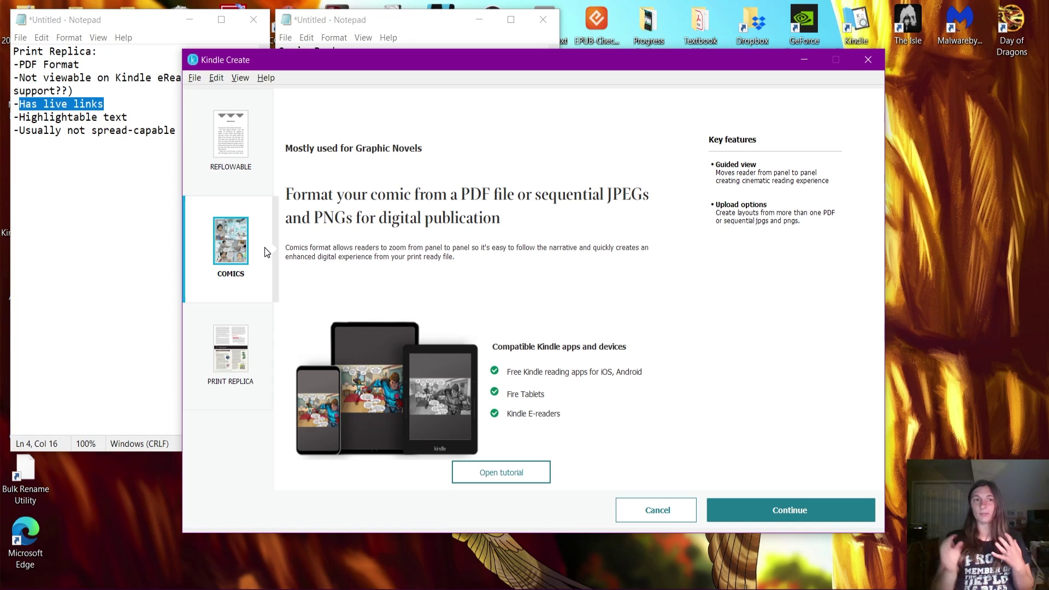
pyautogui.click(238, 331)
pyautogui.click(238, 295)
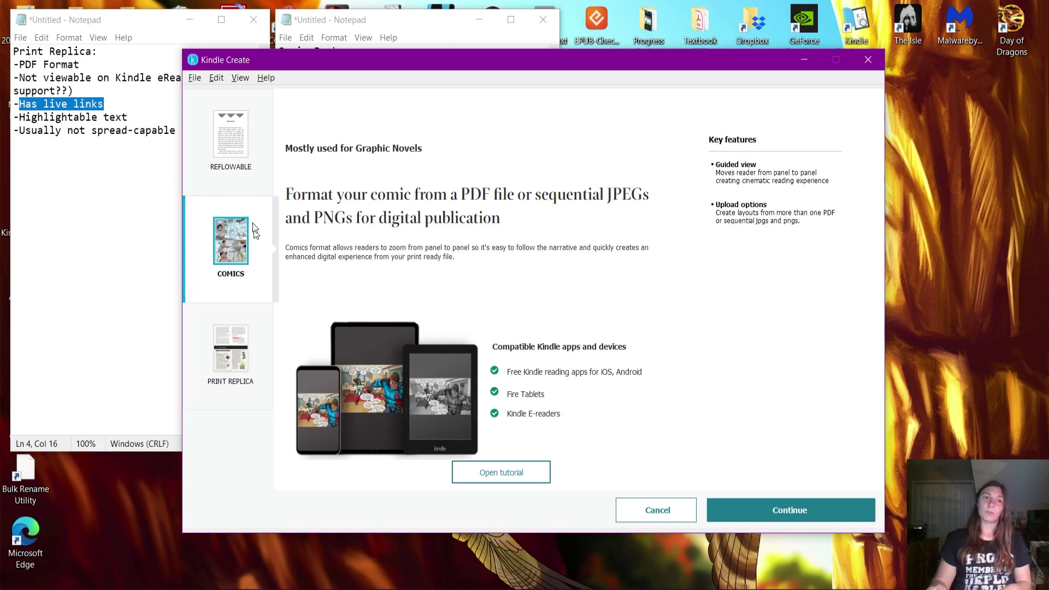
# Enter title 'Title' with placeholder author and publisher, then set landscape view to Facing Pages.
pyautogui.click(738, 515)
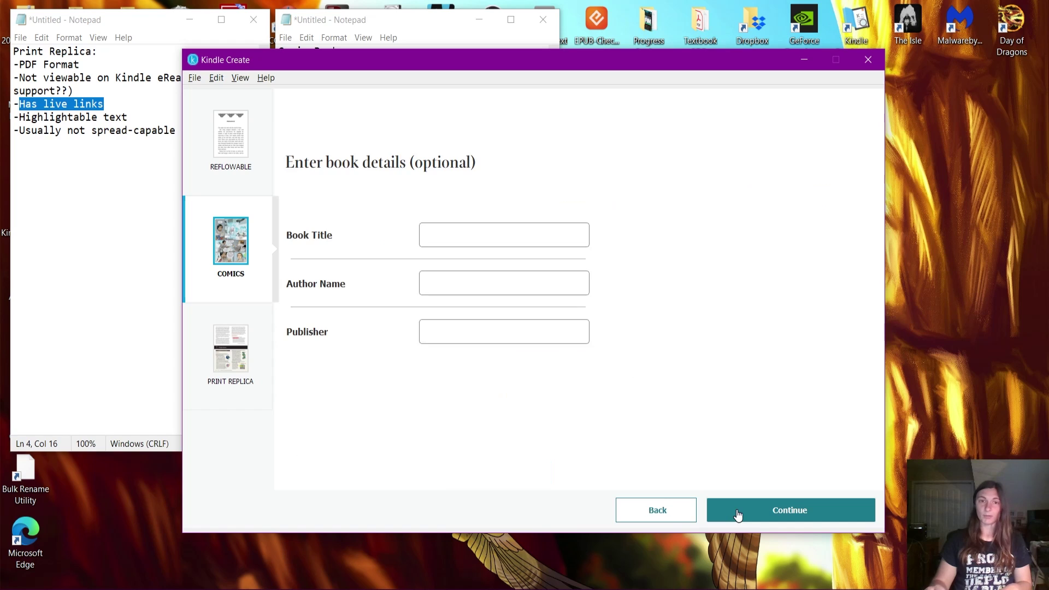
pyautogui.click(513, 236)
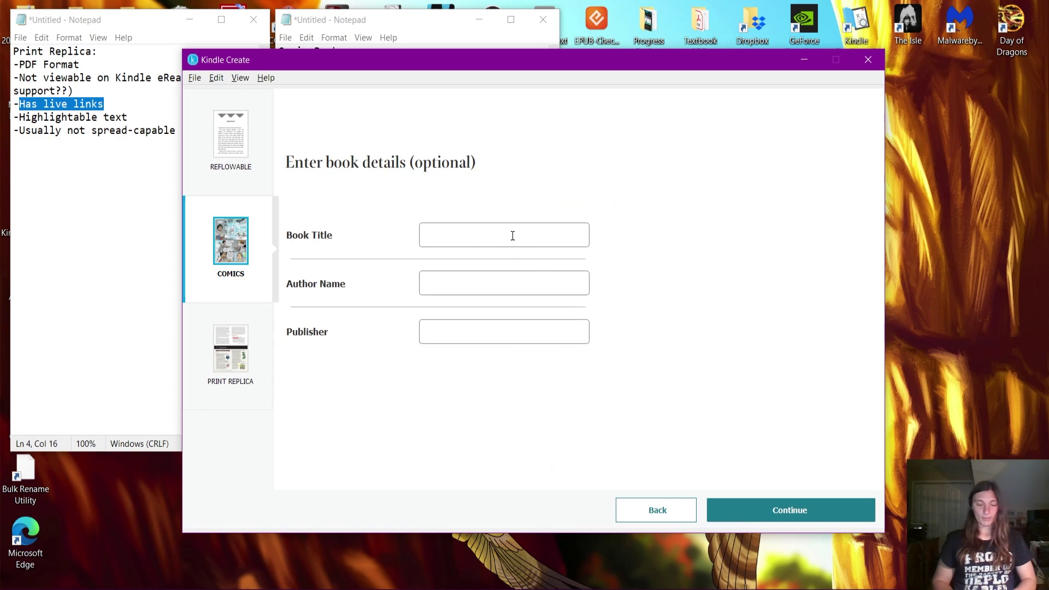
pyautogui.write('Title')
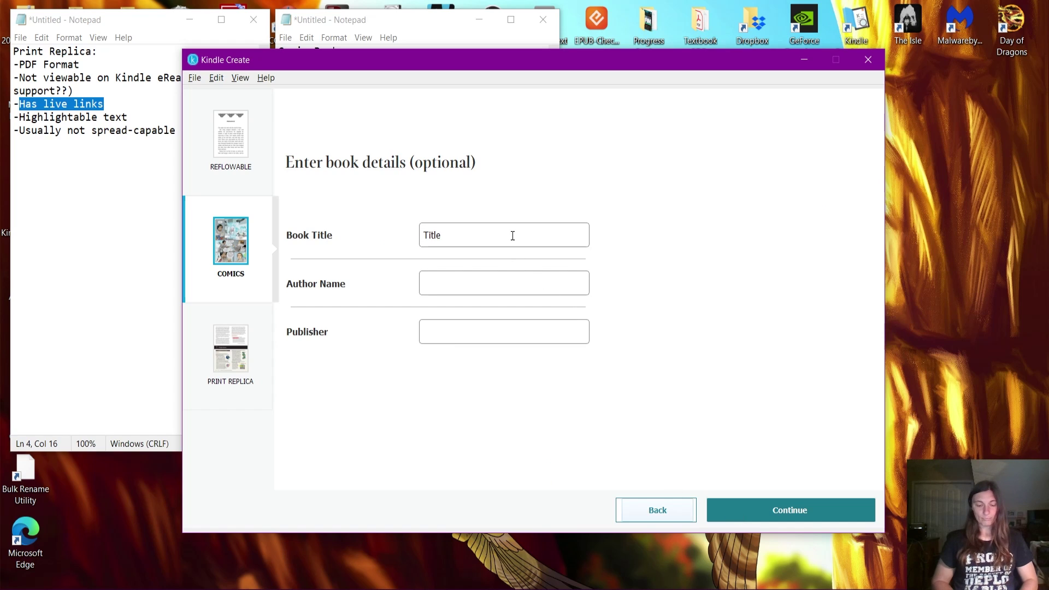
pyautogui.click(522, 281)
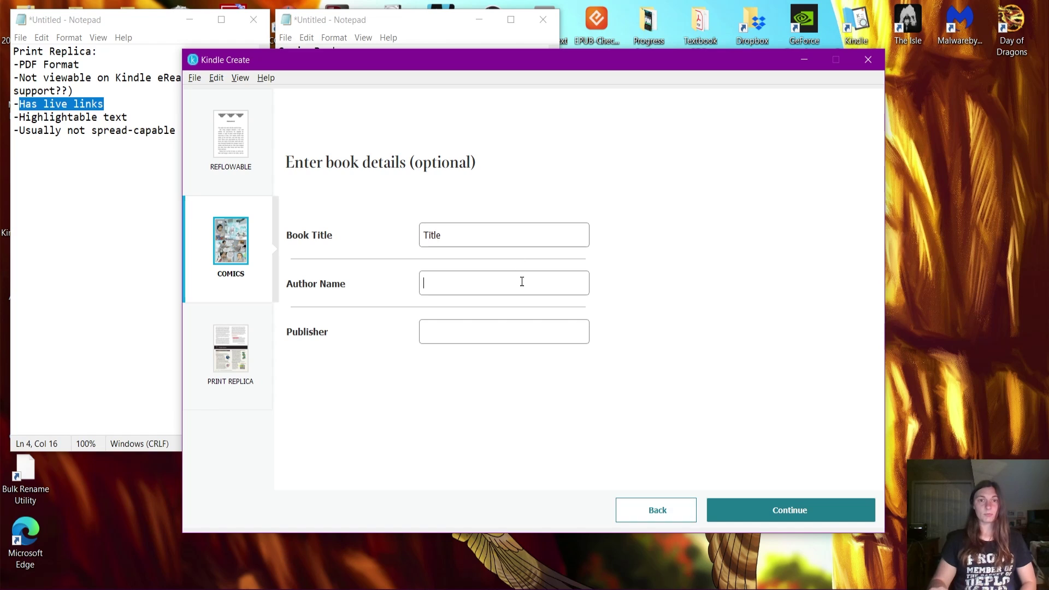
pyautogui.write('Author')
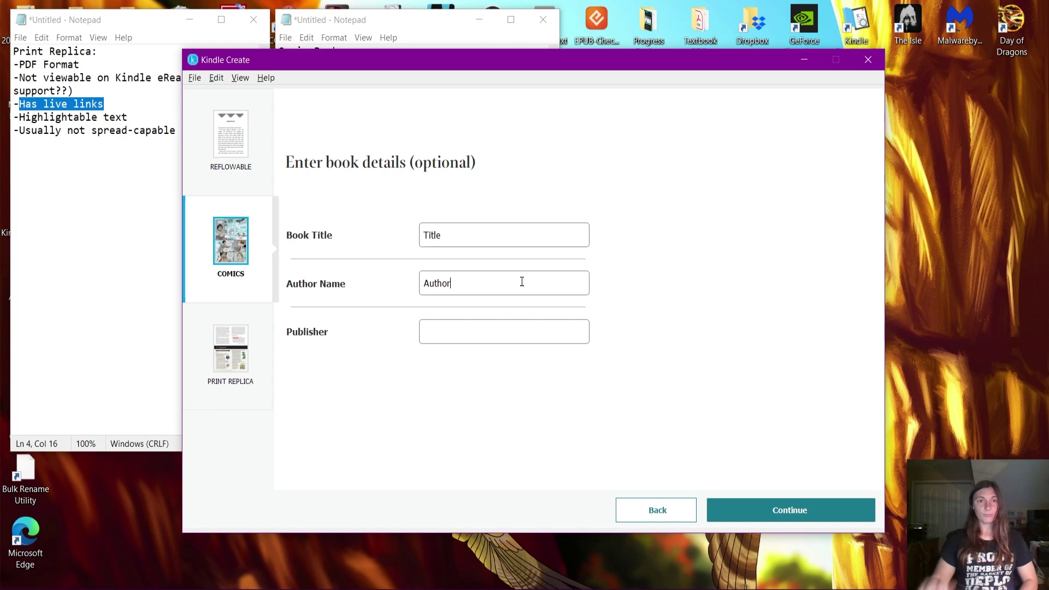
pyautogui.write('M')
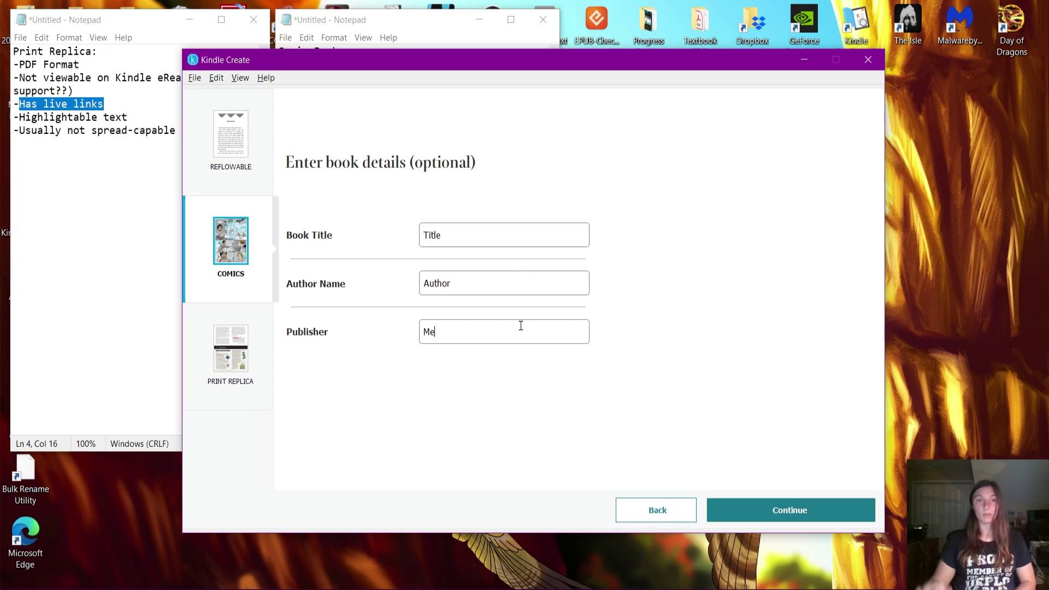
pyautogui.write('e')
pyautogui.click(815, 518)
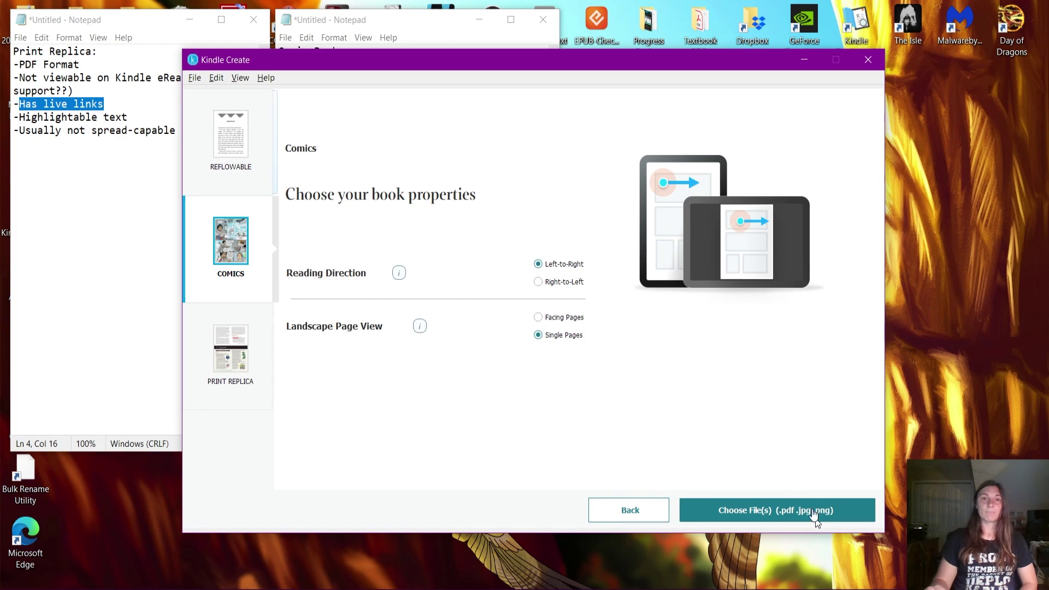
pyautogui.click(540, 319)
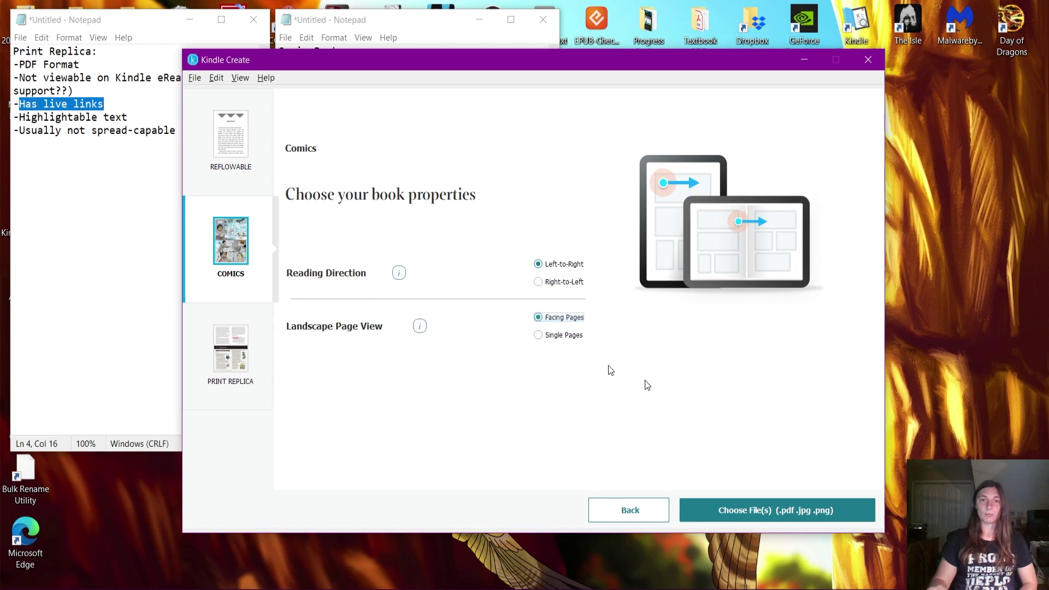
# Import the Read Me A Story PDF from Downloads on drive E:, filtering to PDF files.
pyautogui.click(746, 510)
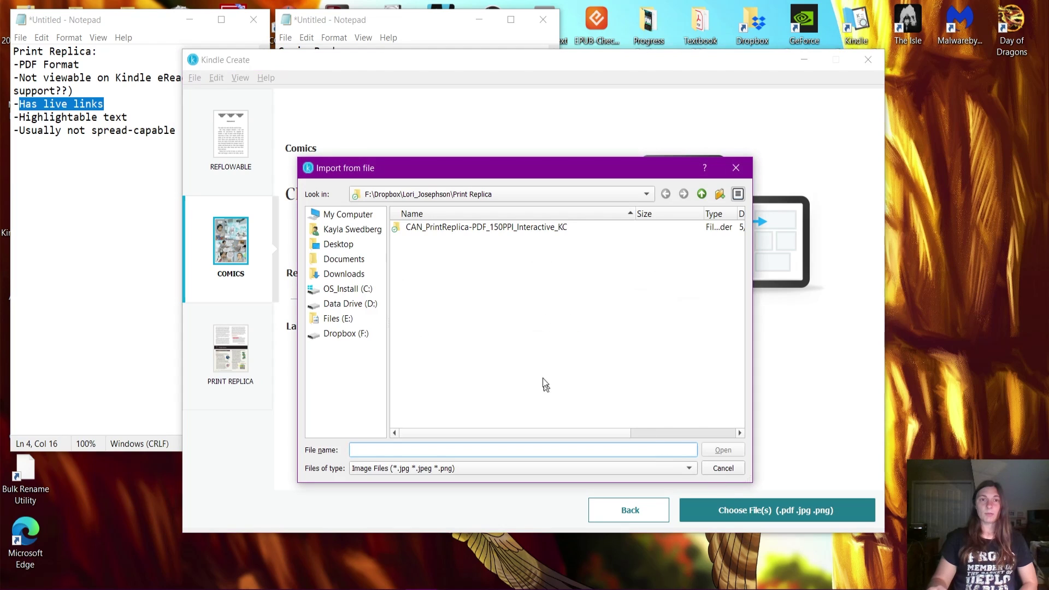
pyautogui.click(337, 319)
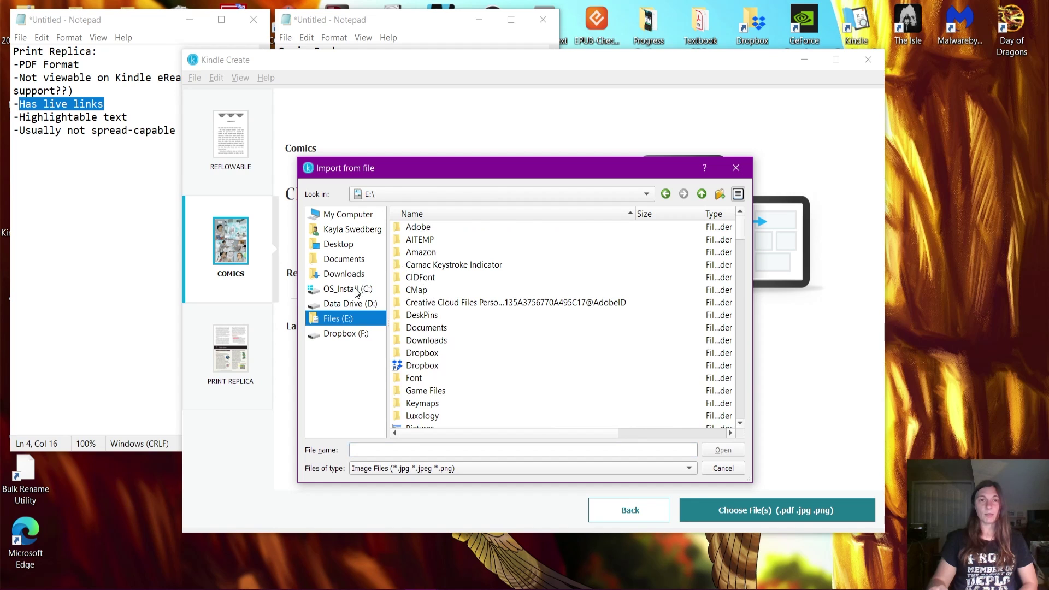
pyautogui.click(344, 274)
pyautogui.click(496, 468)
pyautogui.click(428, 481)
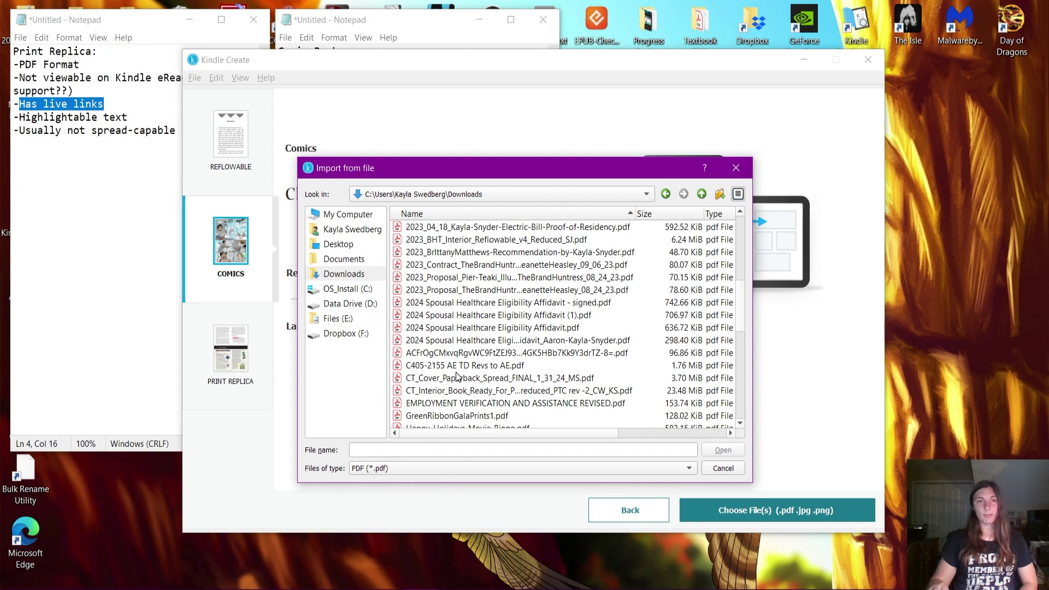
pyautogui.scroll(5, 518, 338)
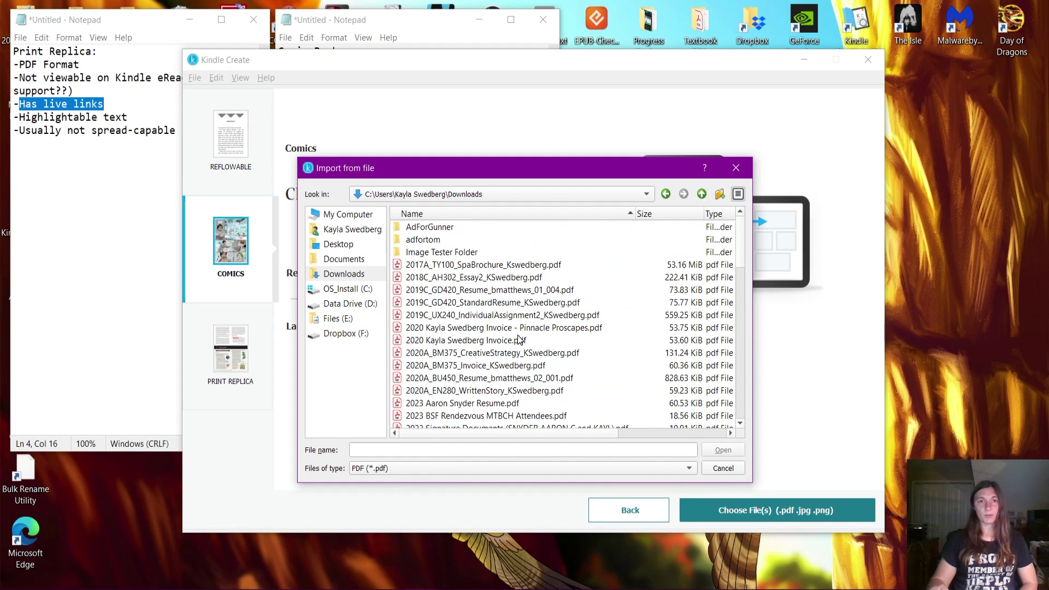
pyautogui.scroll(-4, 491, 268)
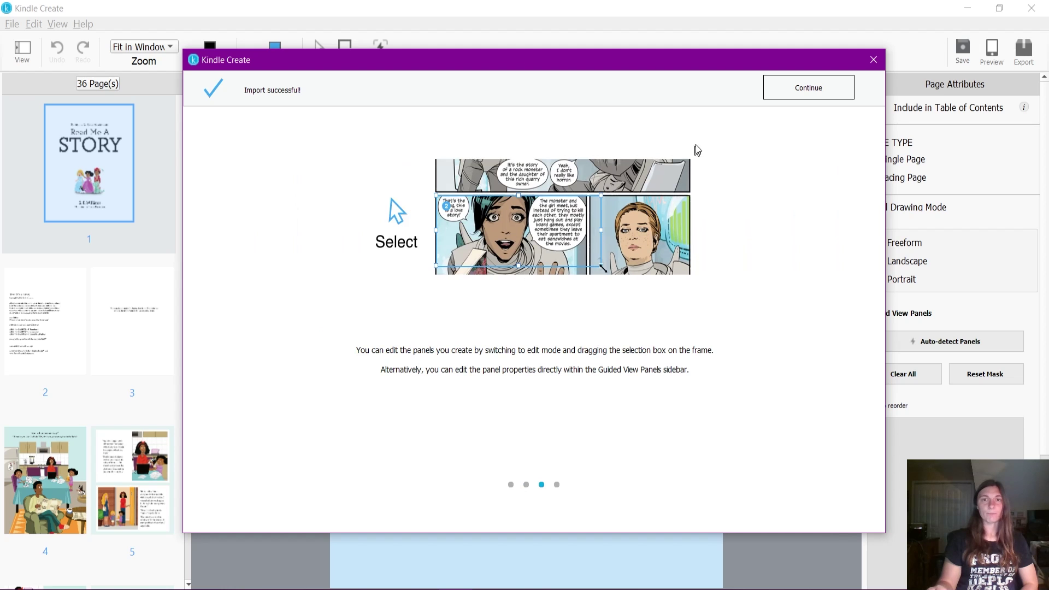
# Dismiss the import message and view the copyright, dedication and page 20 spreads.
pyautogui.click(773, 93)
pyautogui.click(47, 349)
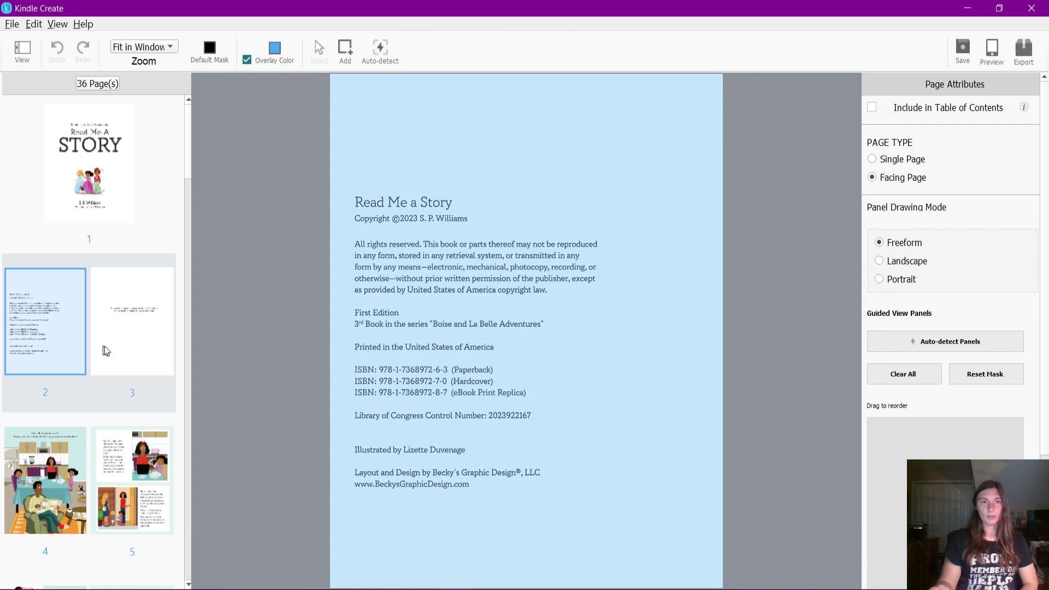
pyautogui.click(106, 351)
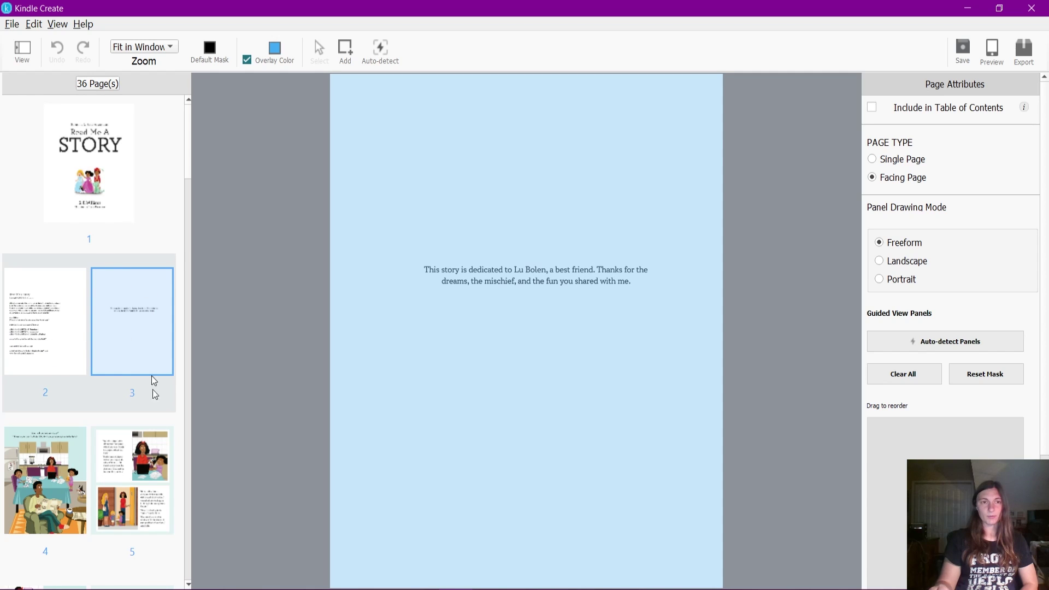
pyautogui.scroll(-15, 92, 478)
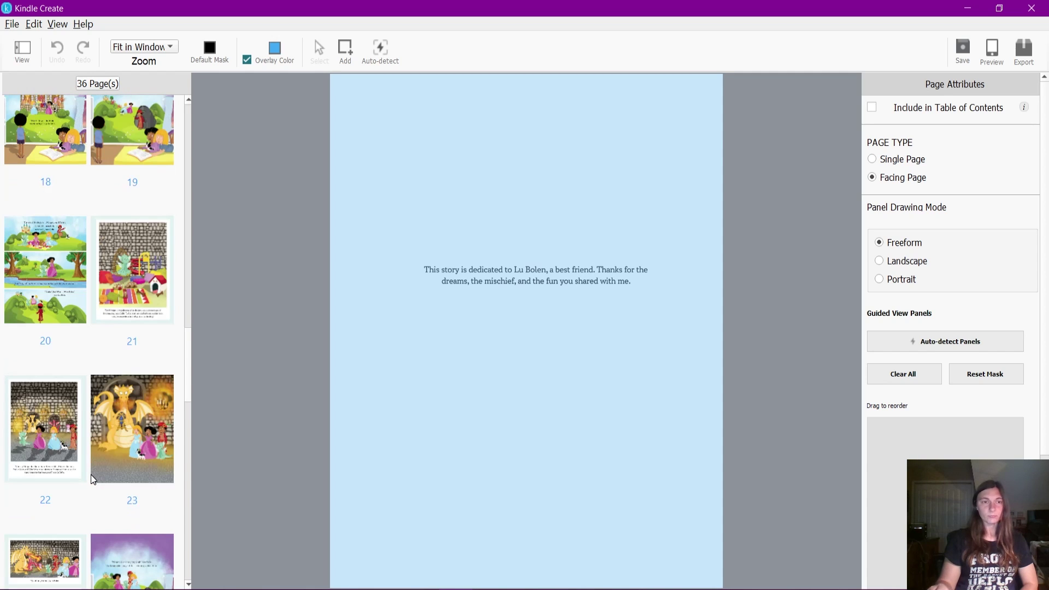
pyautogui.click(59, 280)
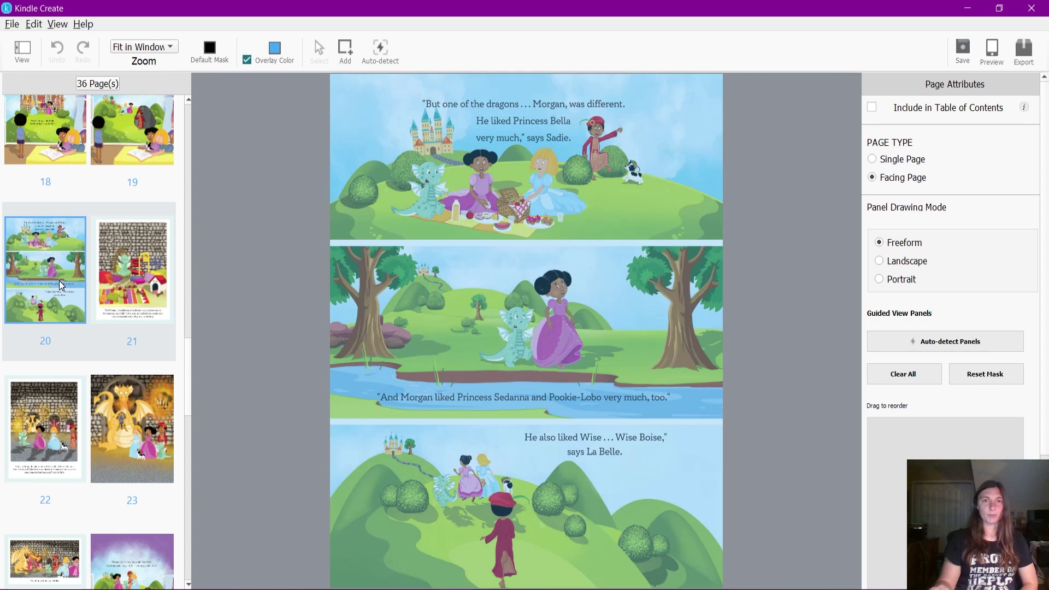
pyautogui.scroll(15, 51, 364)
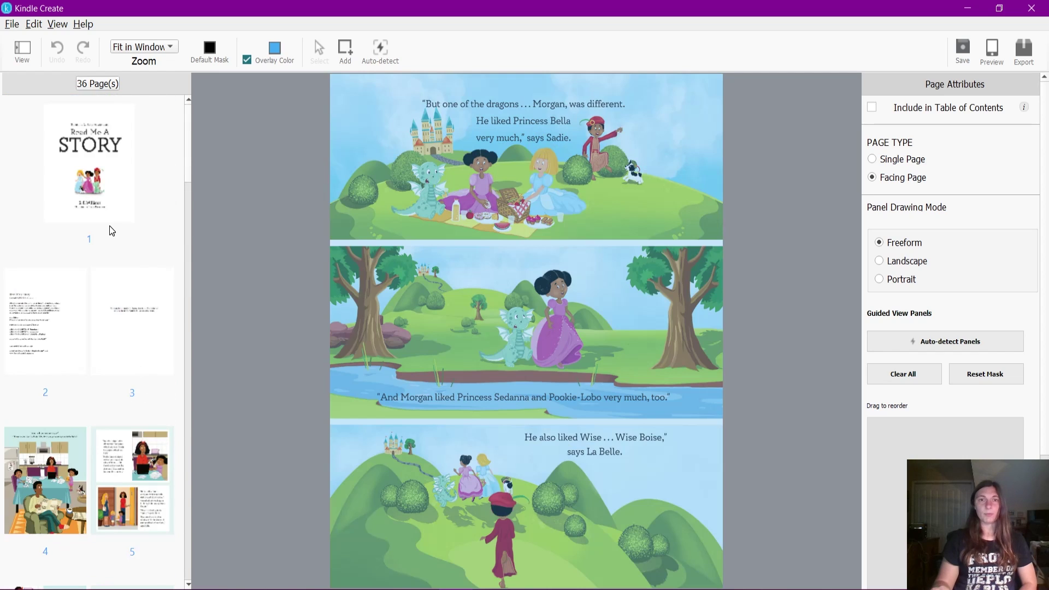
# Look through the Edit menu commands, then close the menu.
pyautogui.click(34, 24)
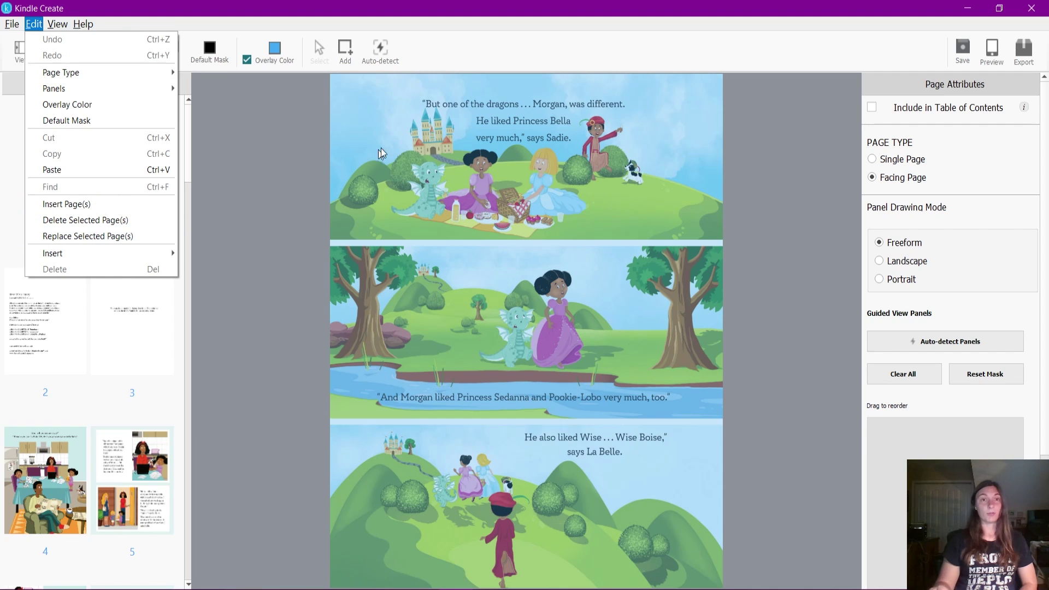
pyautogui.click(422, 64)
pyautogui.scroll(-10, 139, 365)
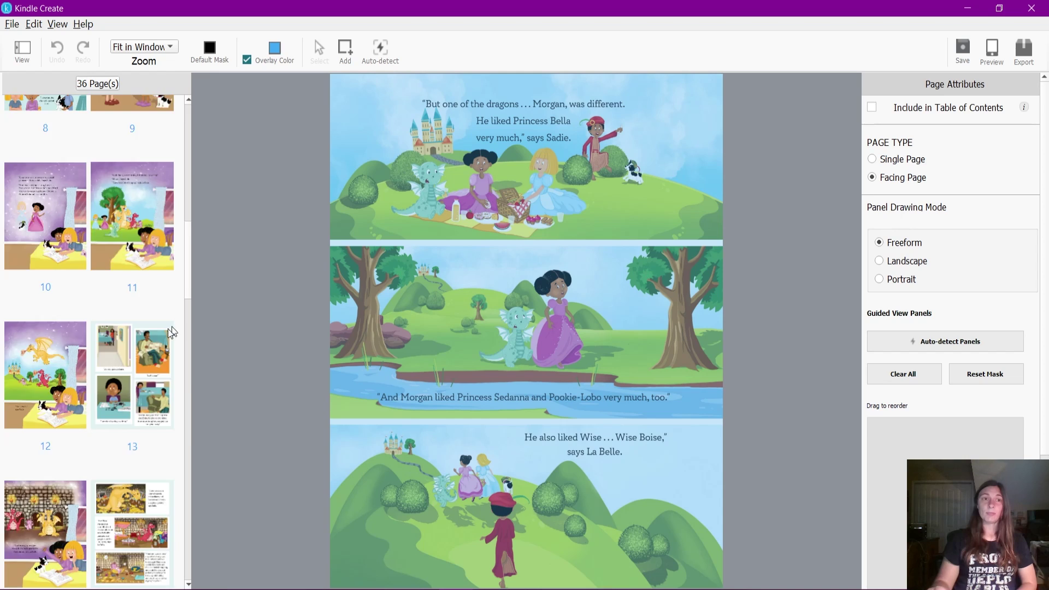
# Include the cover page (page 1) in the table of contents, named 'Title Page'.
pyautogui.scroll(10, 164, 328)
pyautogui.click(146, 185)
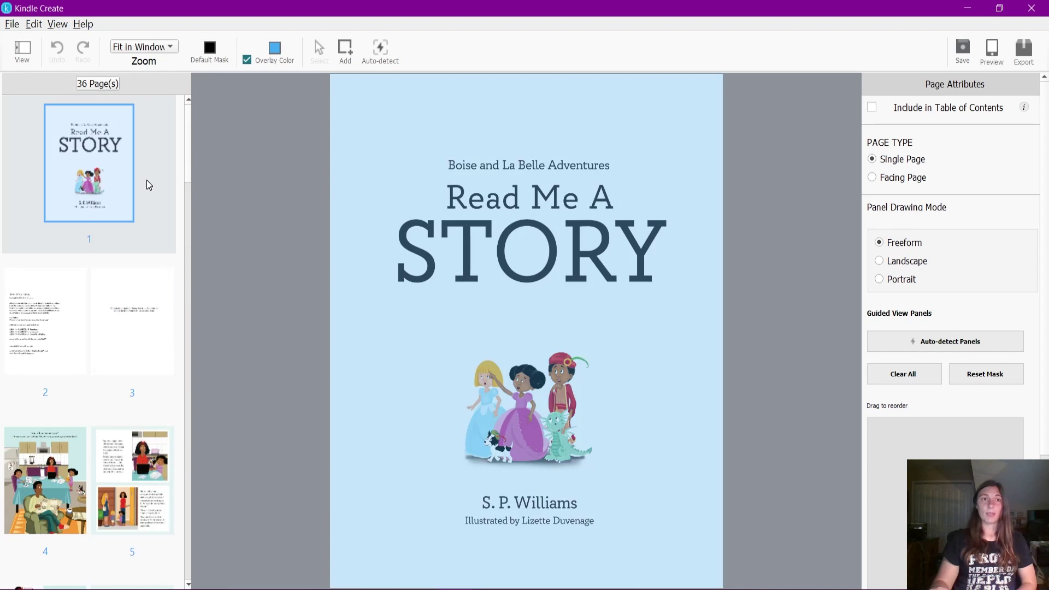
pyautogui.click(872, 108)
pyautogui.click(929, 130)
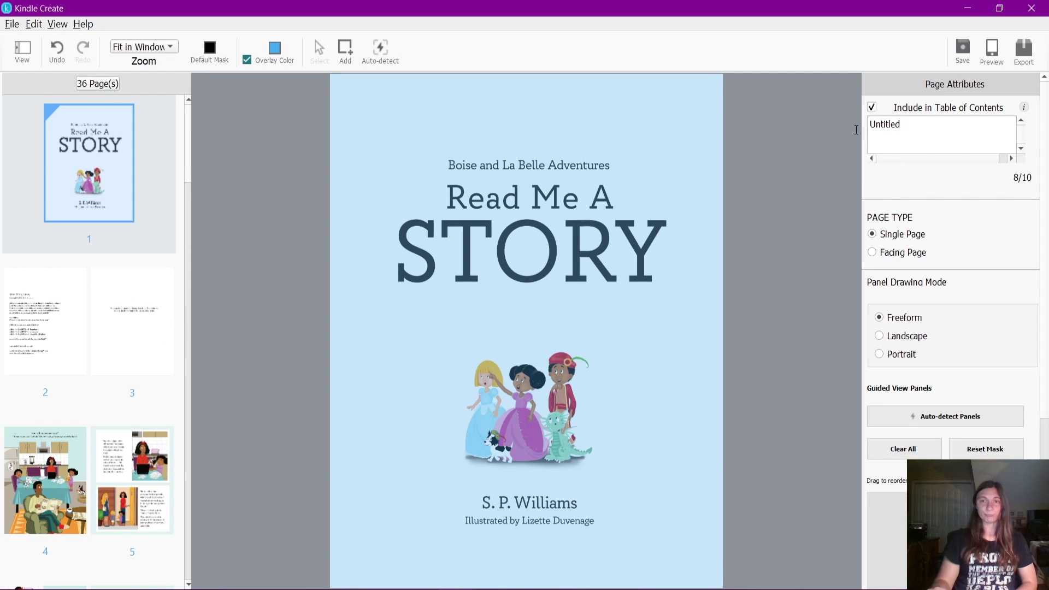
pyautogui.hotkey('ctrl', 'a')
pyautogui.write('Title Page')
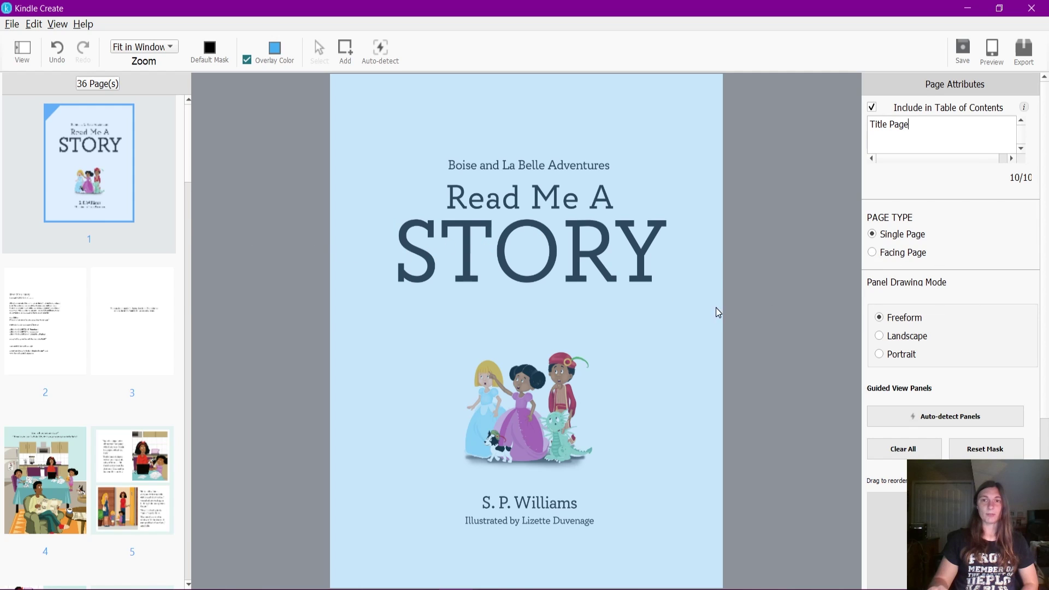
# Auto-detect four guided-view panels on page 7, the first measuring 909 x 743.
pyautogui.scroll(-2, 228, 295)
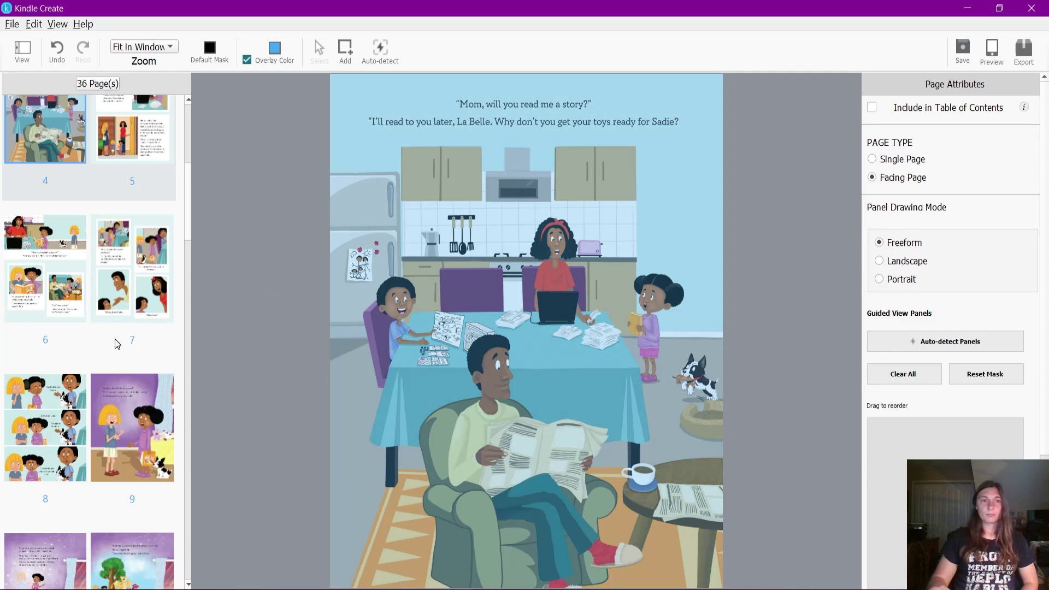
pyautogui.click(123, 287)
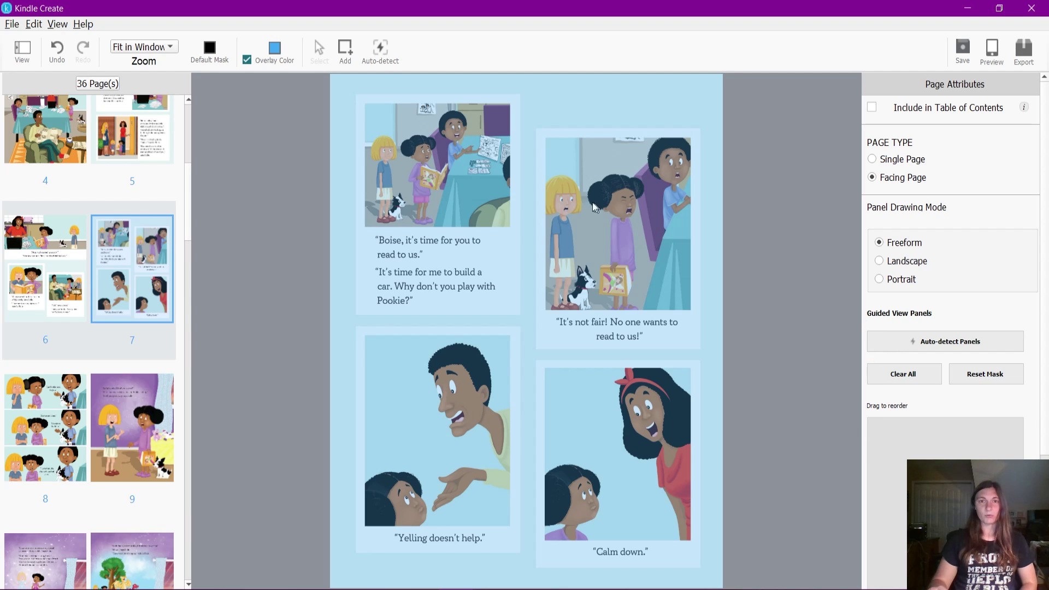
pyautogui.click(980, 351)
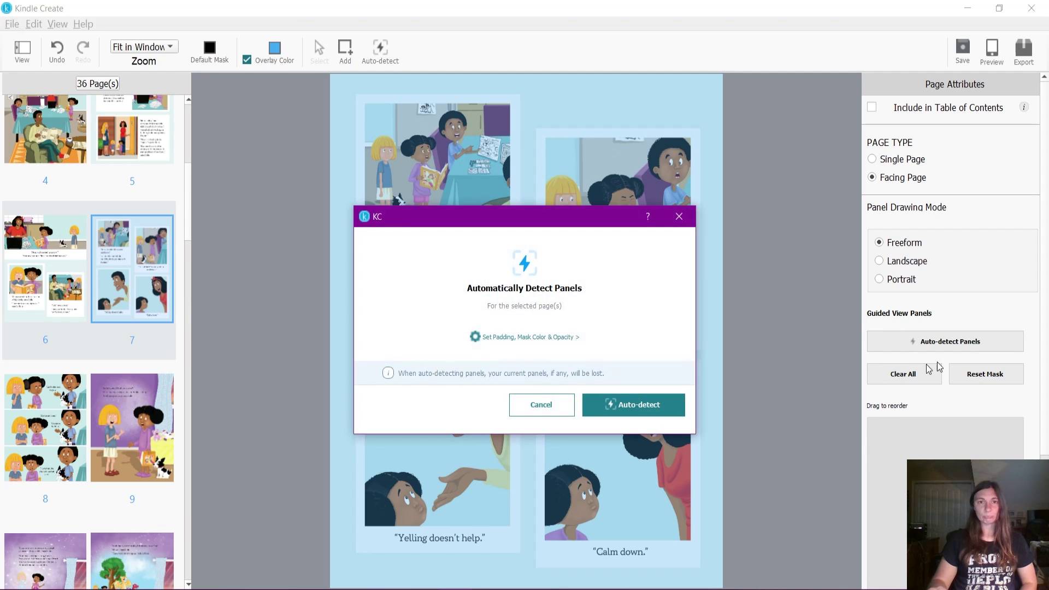
pyautogui.click(641, 414)
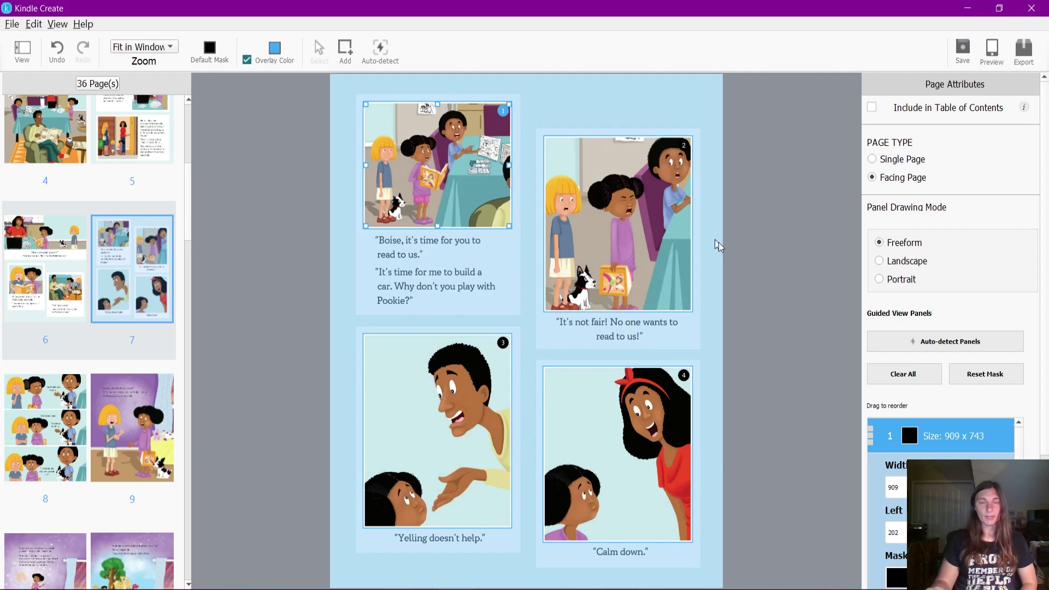
# Step through page 7's guided-view panels in the Kindle E-reader preview, then close it.
pyautogui.click(993, 52)
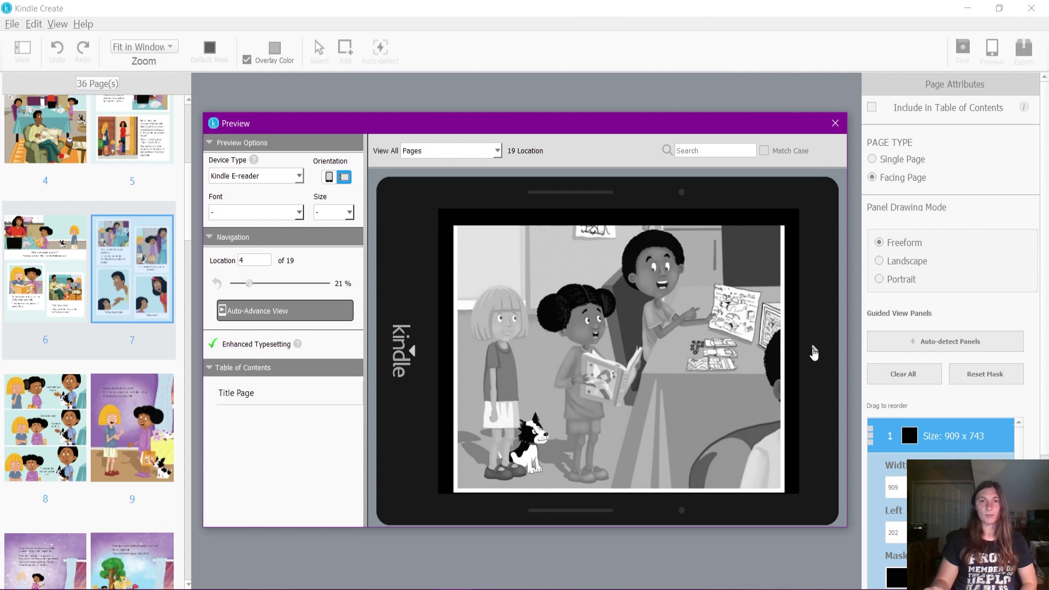
pyautogui.click(814, 350)
pyautogui.click(814, 351)
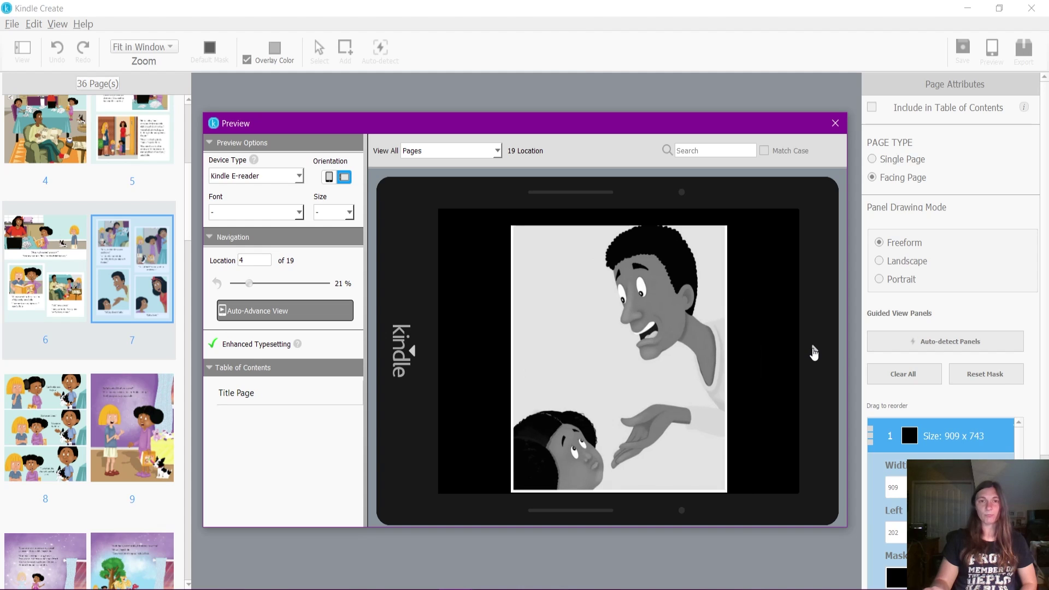
pyautogui.click(814, 351)
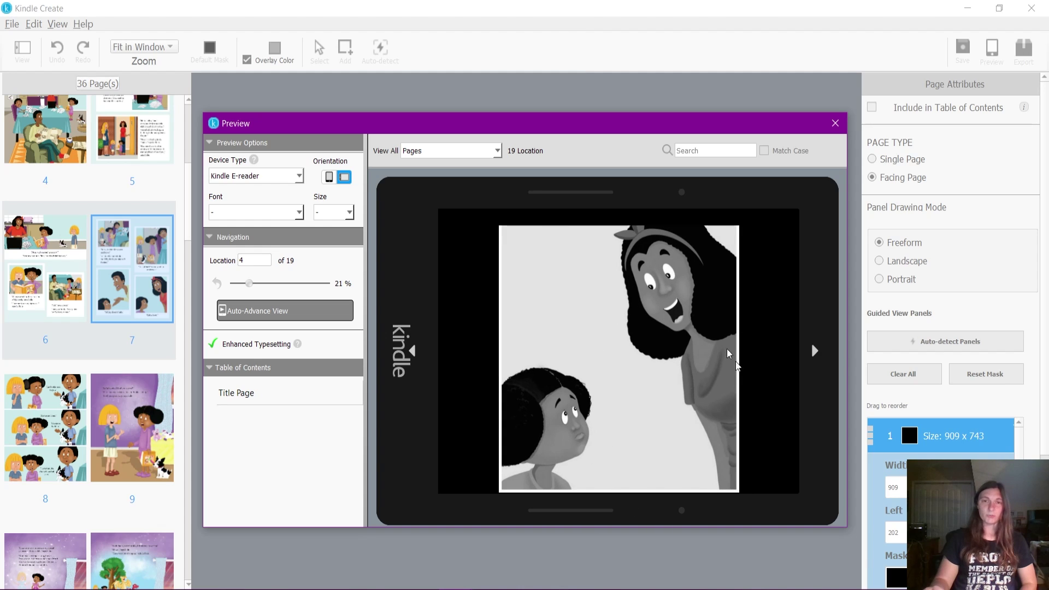
pyautogui.click(835, 123)
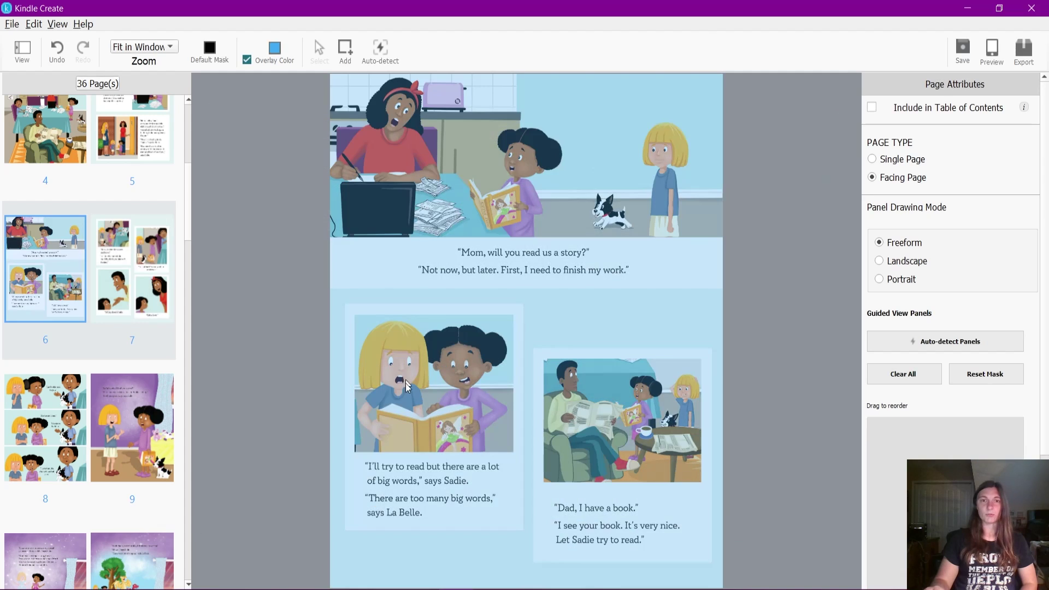
# Extend page 7's panels 1 and 2 down to include their captions.
pyautogui.click(137, 339)
pyautogui.click(433, 227)
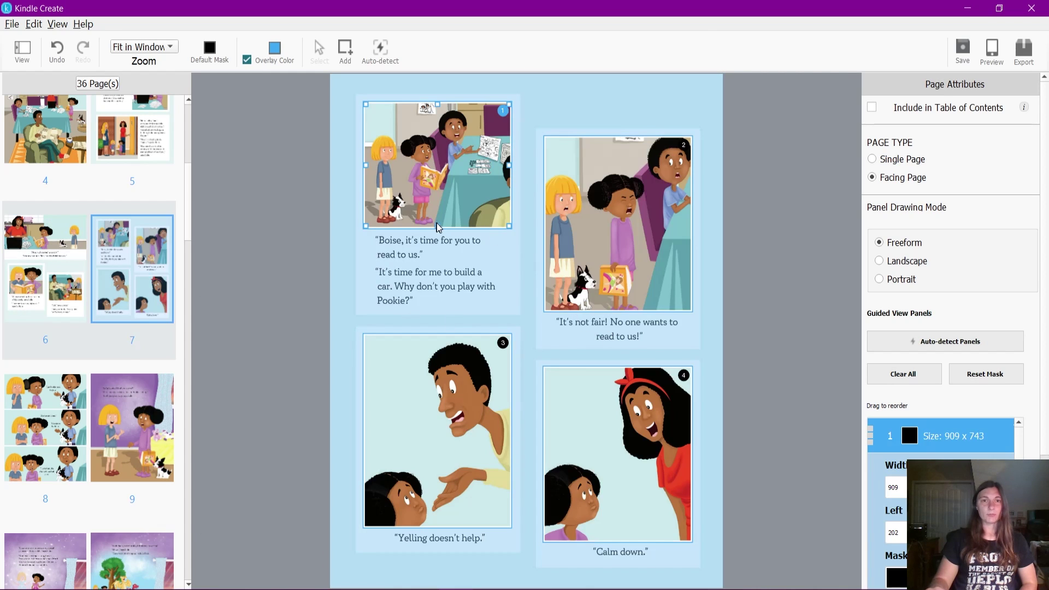
pyautogui.moveTo(437, 225); pyautogui.dragTo(438, 310)
pyautogui.click(620, 310)
pyautogui.moveTo(617, 316); pyautogui.dragTo(623, 359)
# Extend panels 3 and 4 over "Yelling doesn't help." and "Calm down.", then preview them.
pyautogui.click(425, 524)
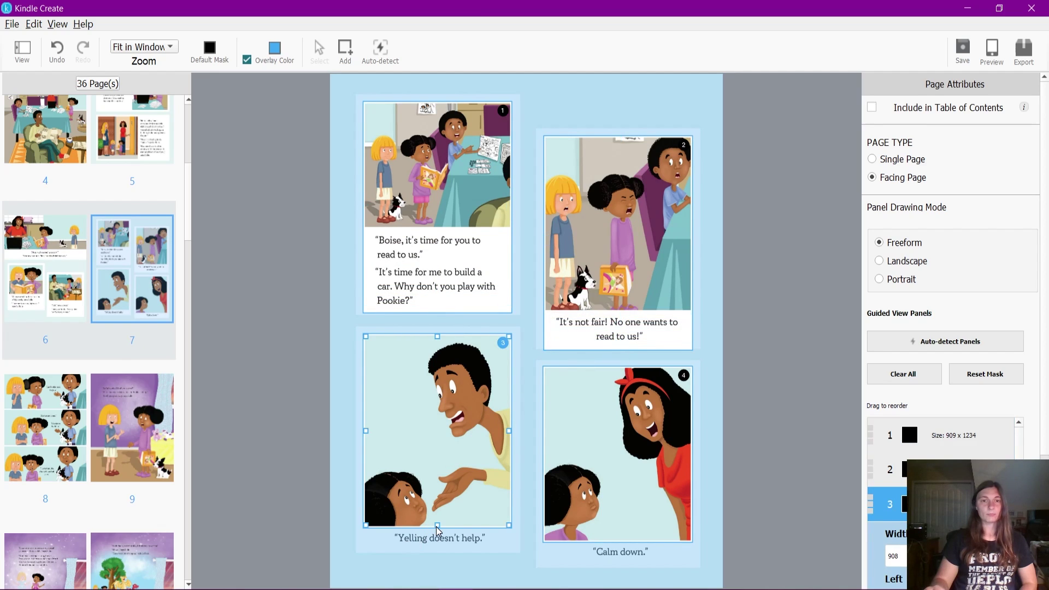
pyautogui.moveTo(437, 528); pyautogui.dragTo(438, 549)
pyautogui.click(627, 533)
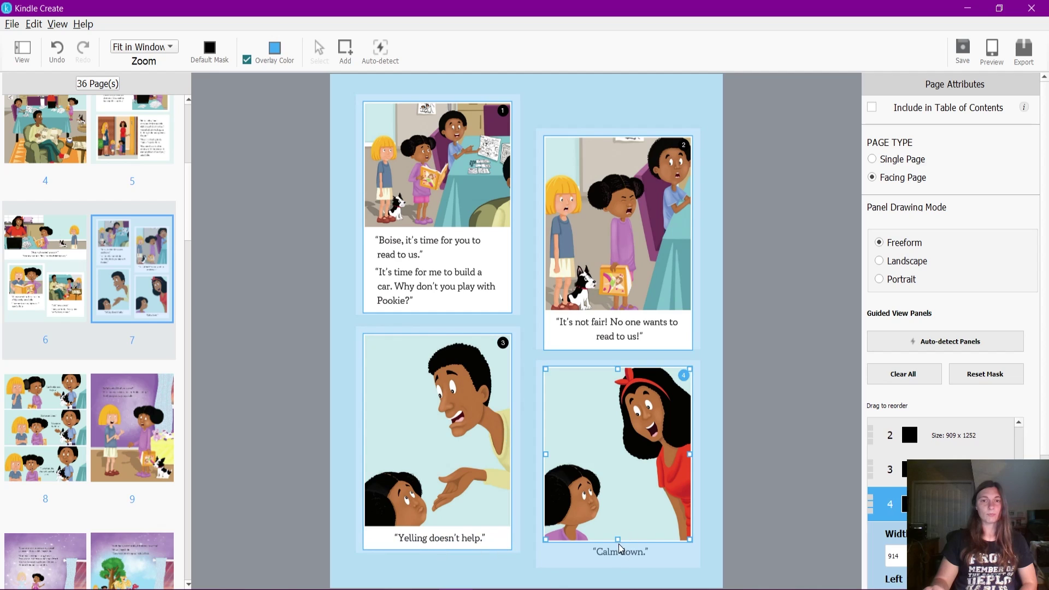
pyautogui.moveTo(620, 543); pyautogui.dragTo(622, 564)
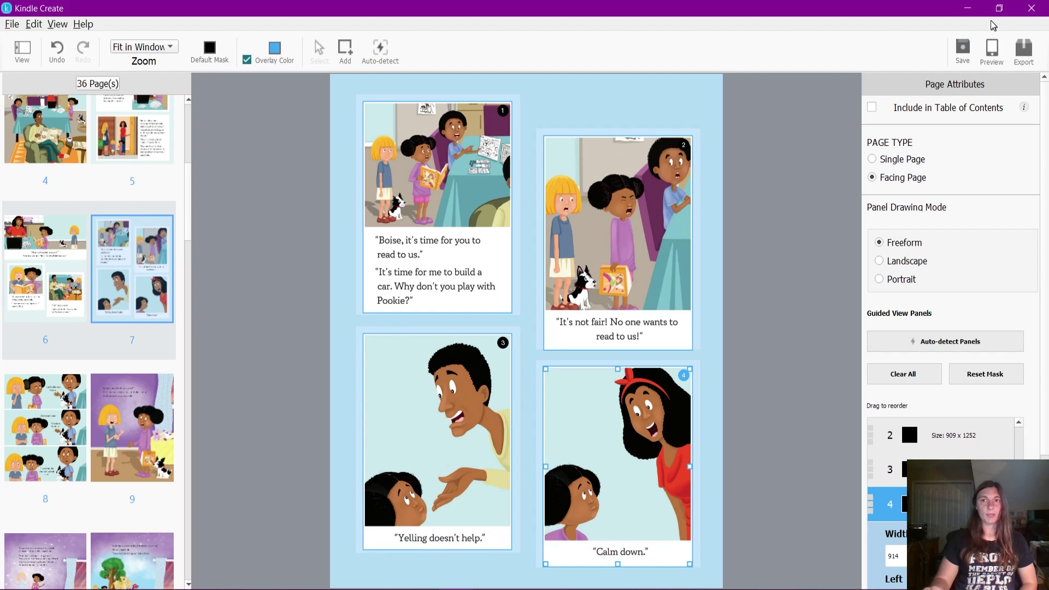
pyautogui.click(990, 49)
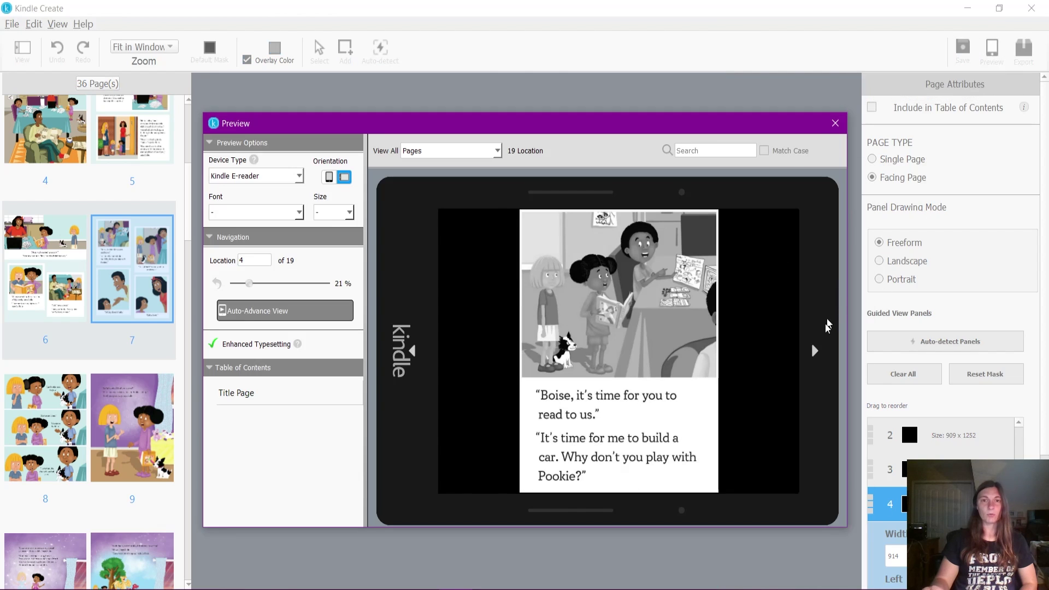
# Step to the "It's not fair!" and "Yelling doesn't help." panels, check device types, and close the preview.
pyautogui.click(817, 352)
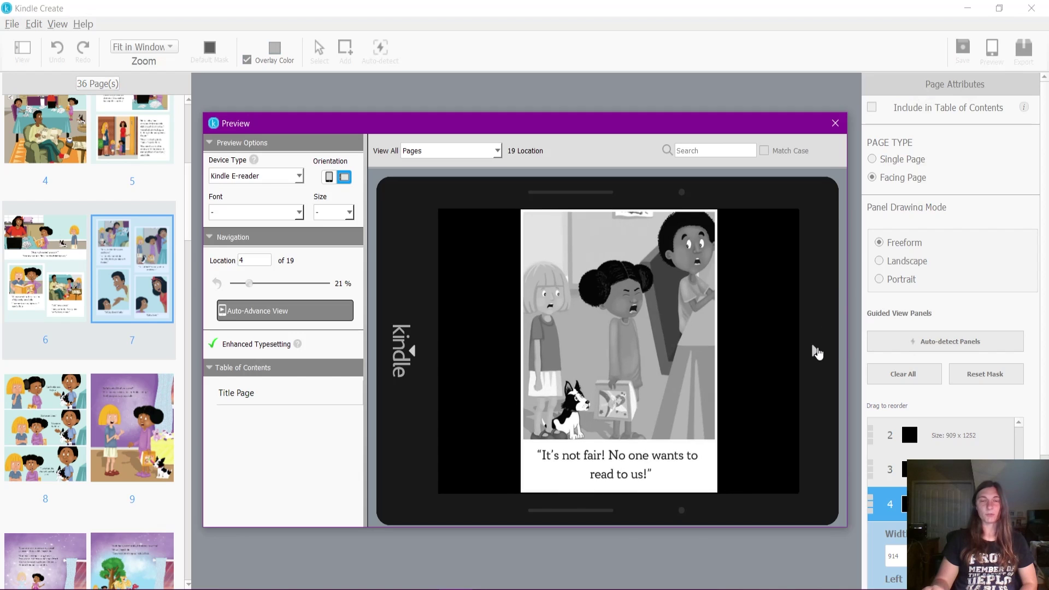
pyautogui.click(817, 352)
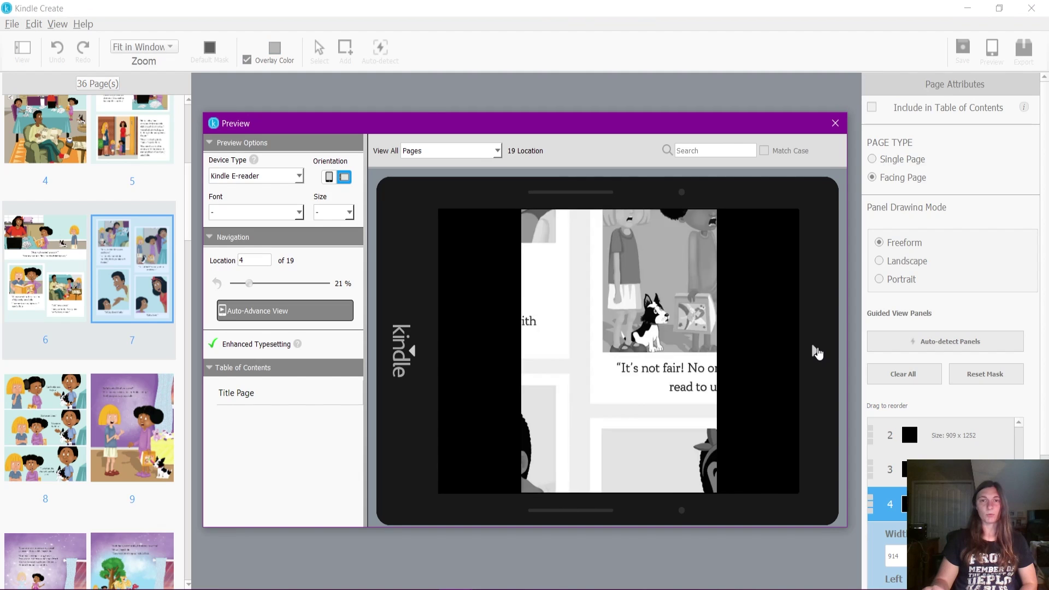
pyautogui.click(263, 181)
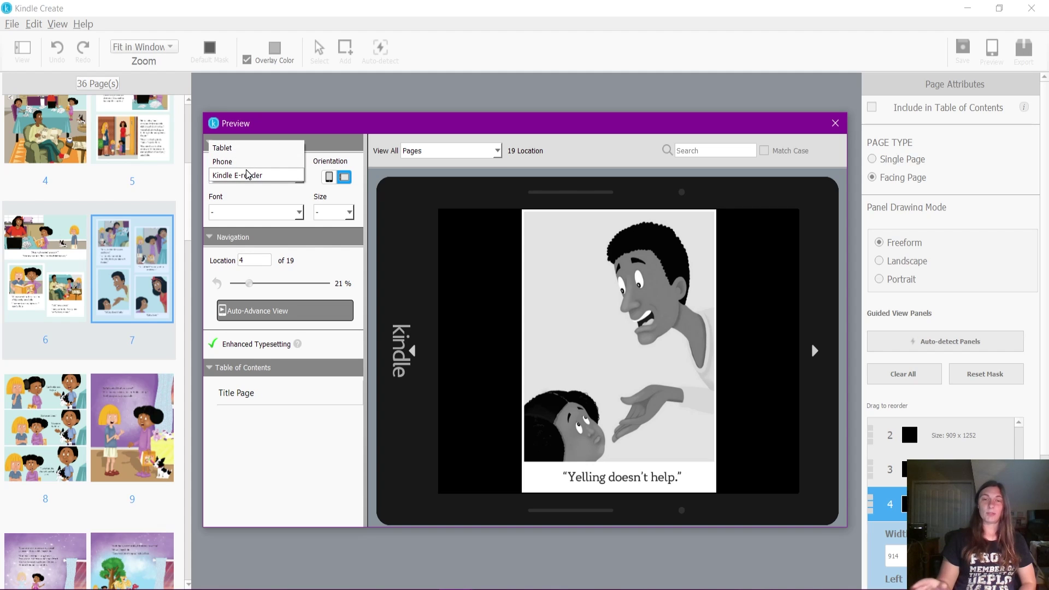
pyautogui.click(835, 123)
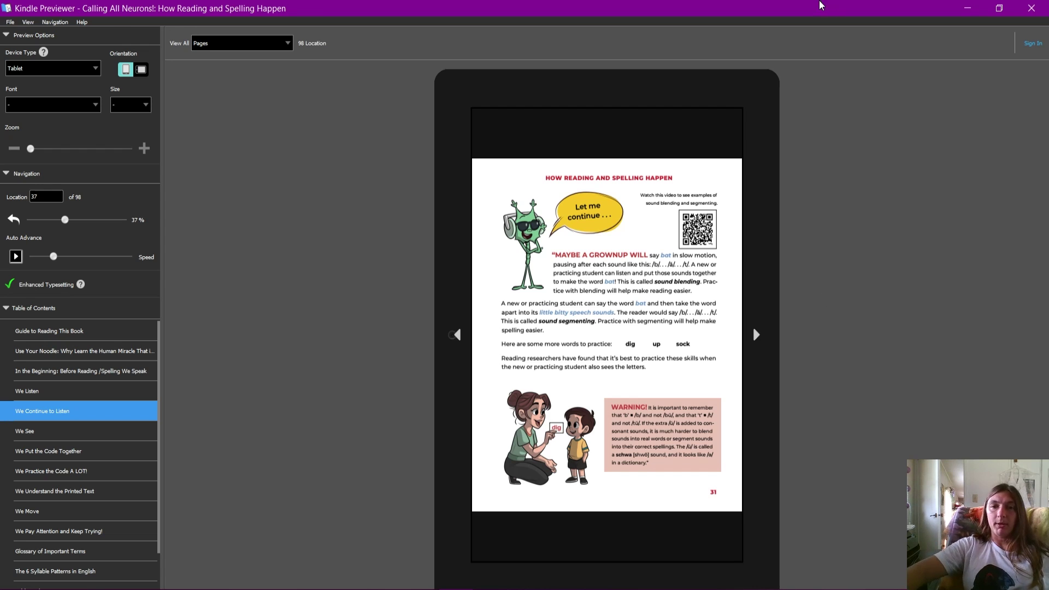
# Page the Calling All Neurons! tablet preview forward to page 34 and review available device types.
pyautogui.click(758, 336)
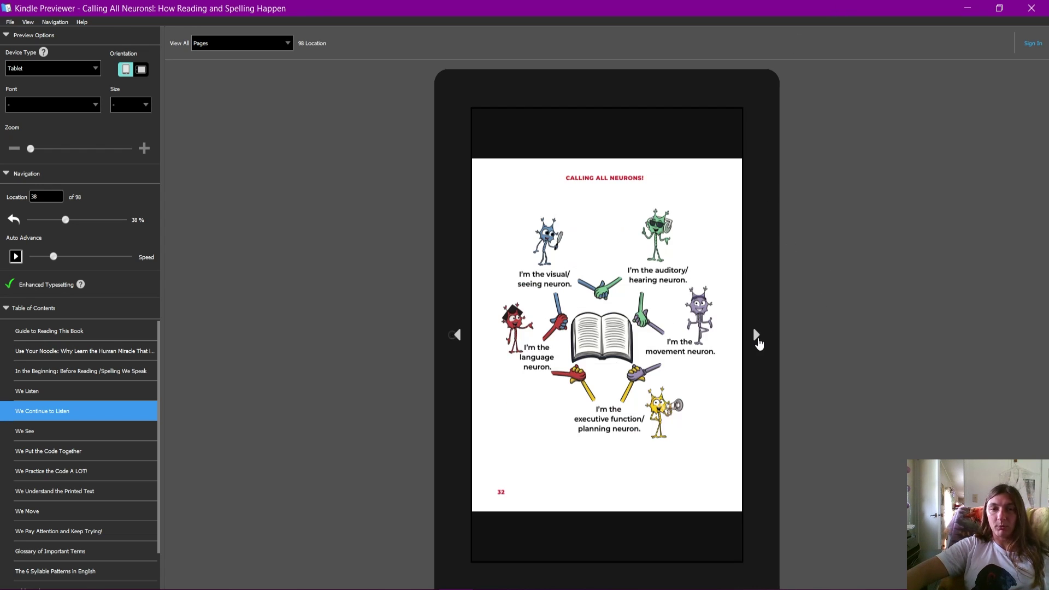
pyautogui.click(757, 338)
pyautogui.click(758, 337)
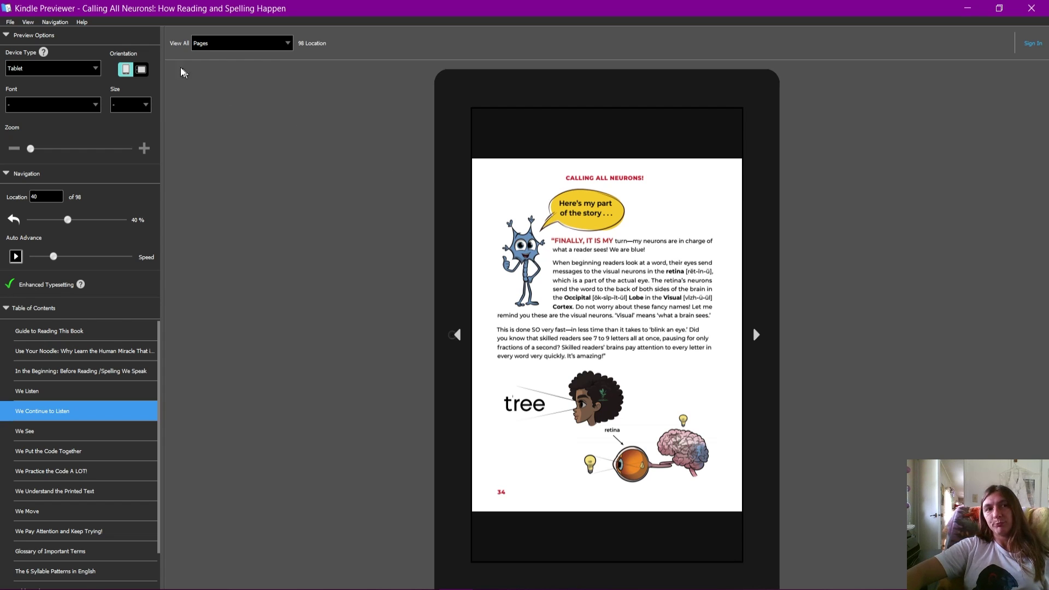
pyautogui.click(86, 72)
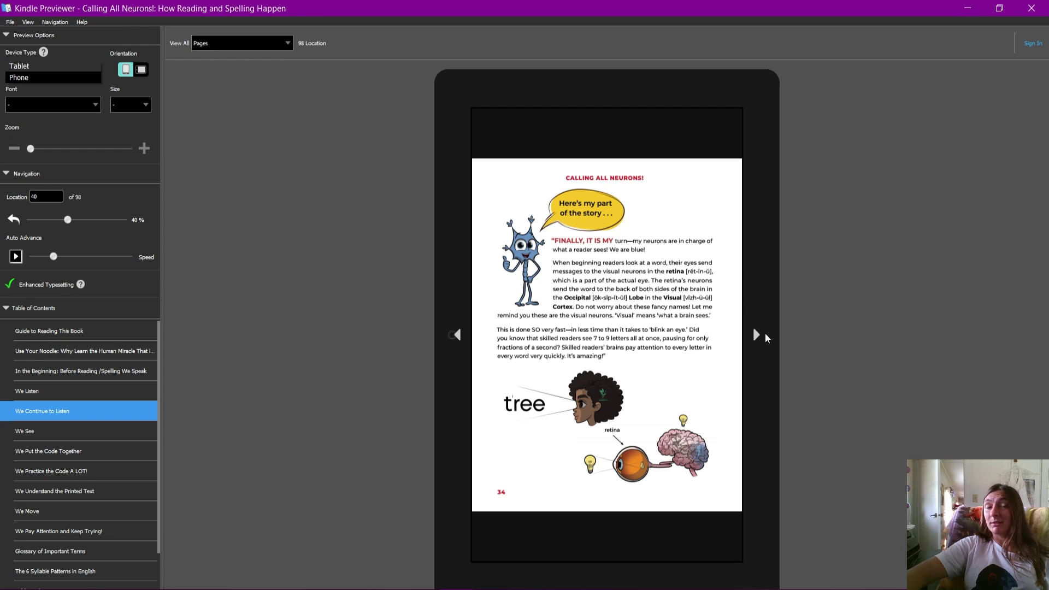
# Keep the Tablet device and page forward from page 35 to page 40, location 46 of 98.
pyautogui.click(756, 334)
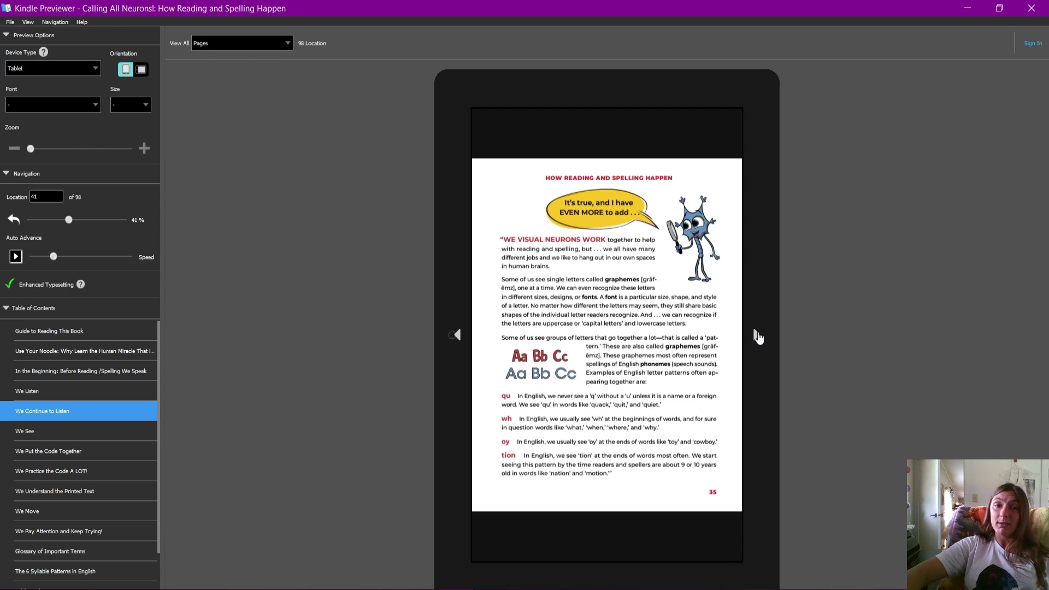
pyautogui.click(757, 335)
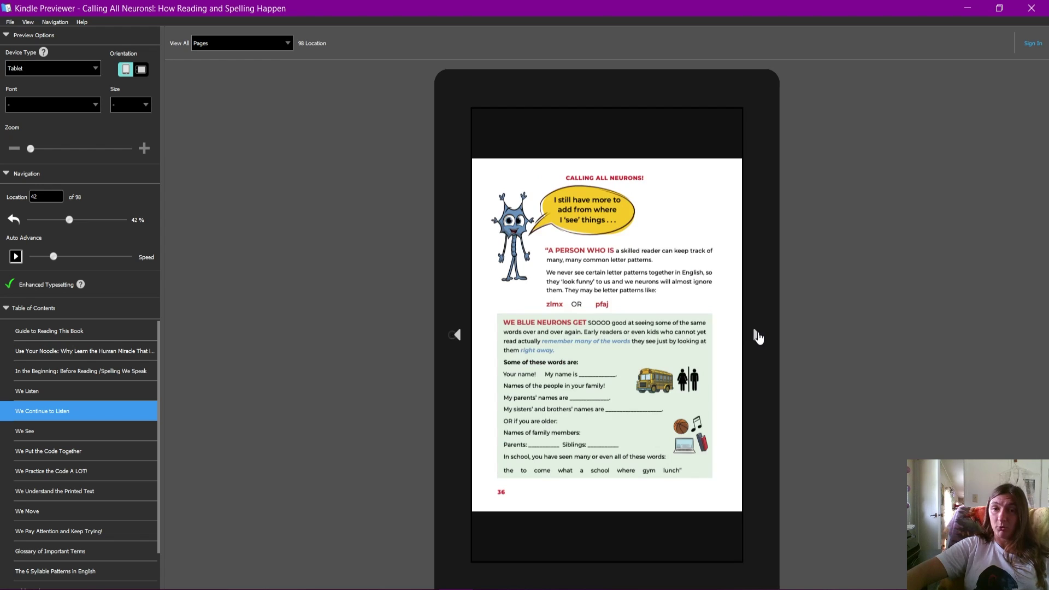
pyautogui.click(757, 335)
pyautogui.click(757, 335)
pyautogui.click(757, 335)
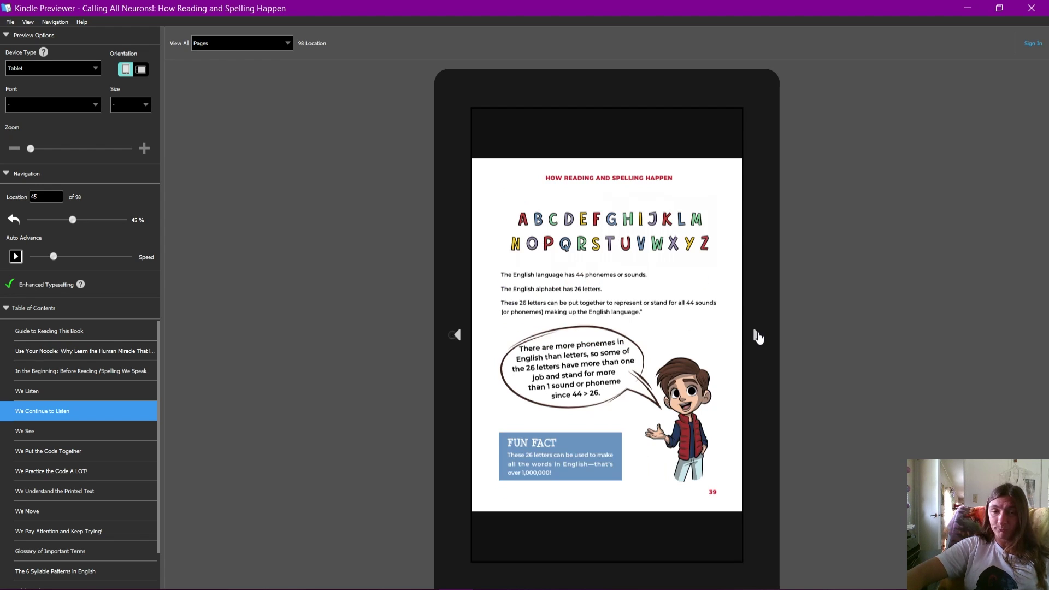
pyautogui.click(757, 335)
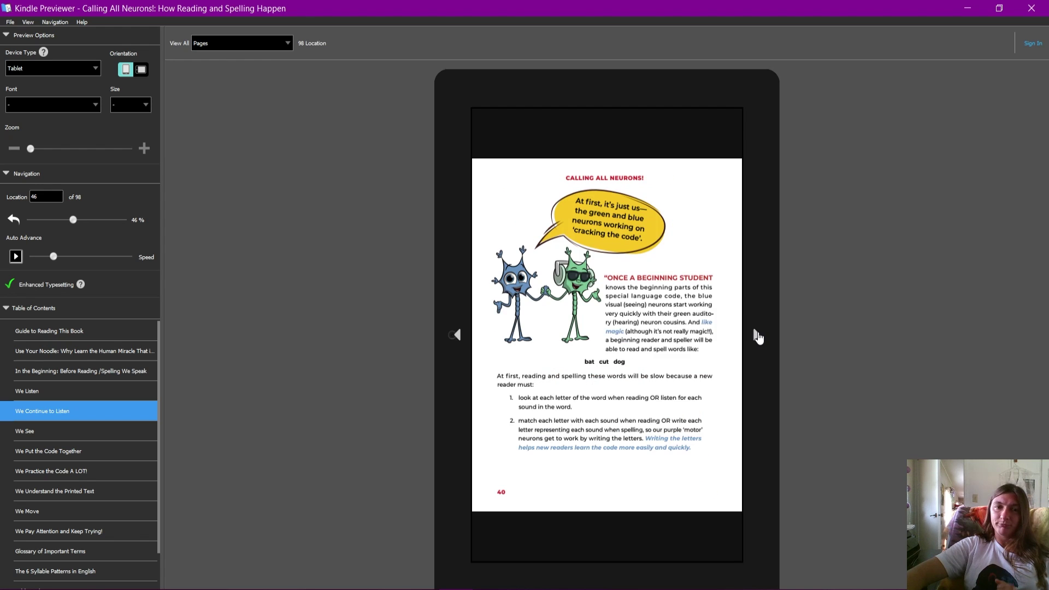